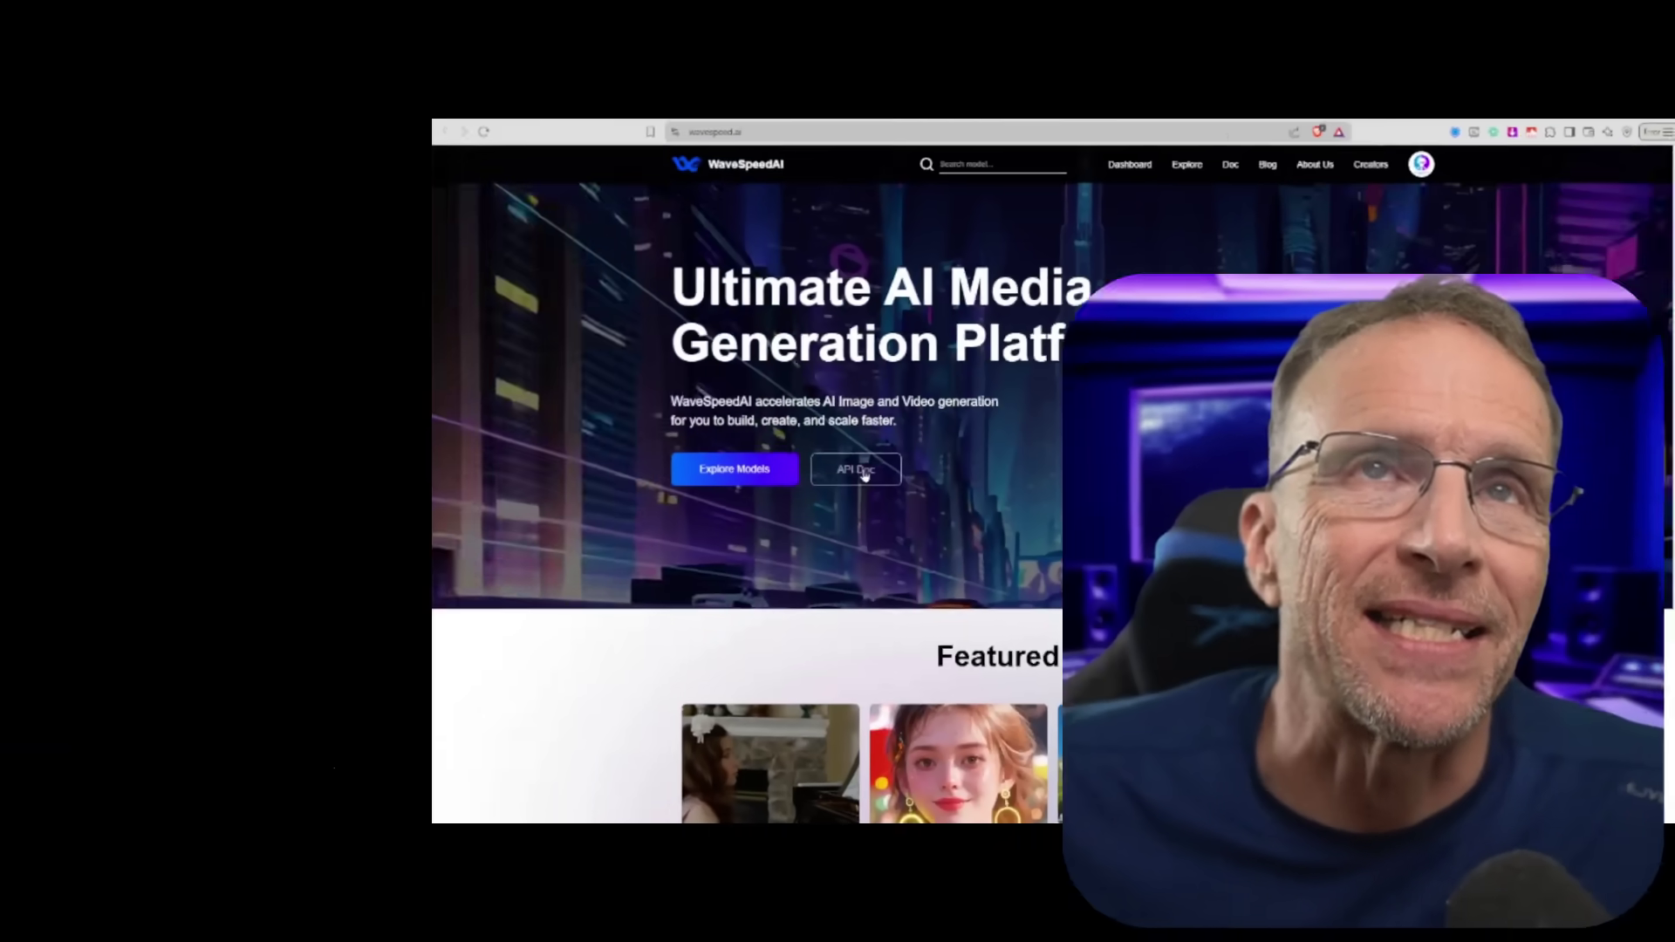
Step: Open the WaveSpeedAI API documentation and scroll through its sidebar model list
click(864, 474)
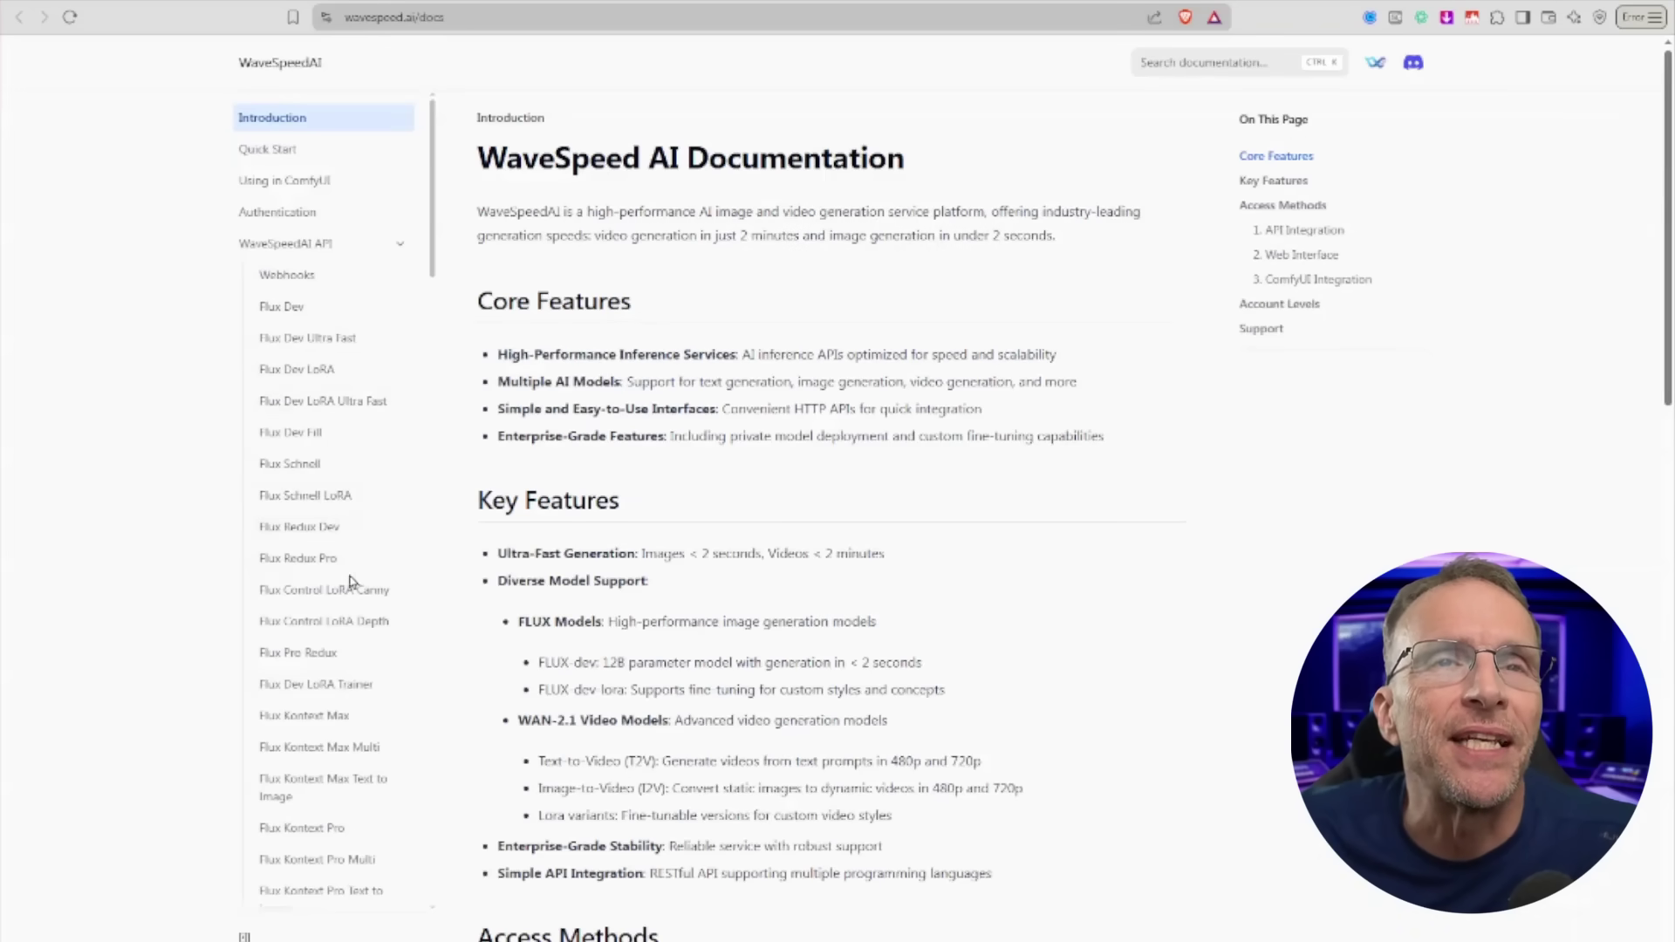
scroll(348, 628, down, 5)
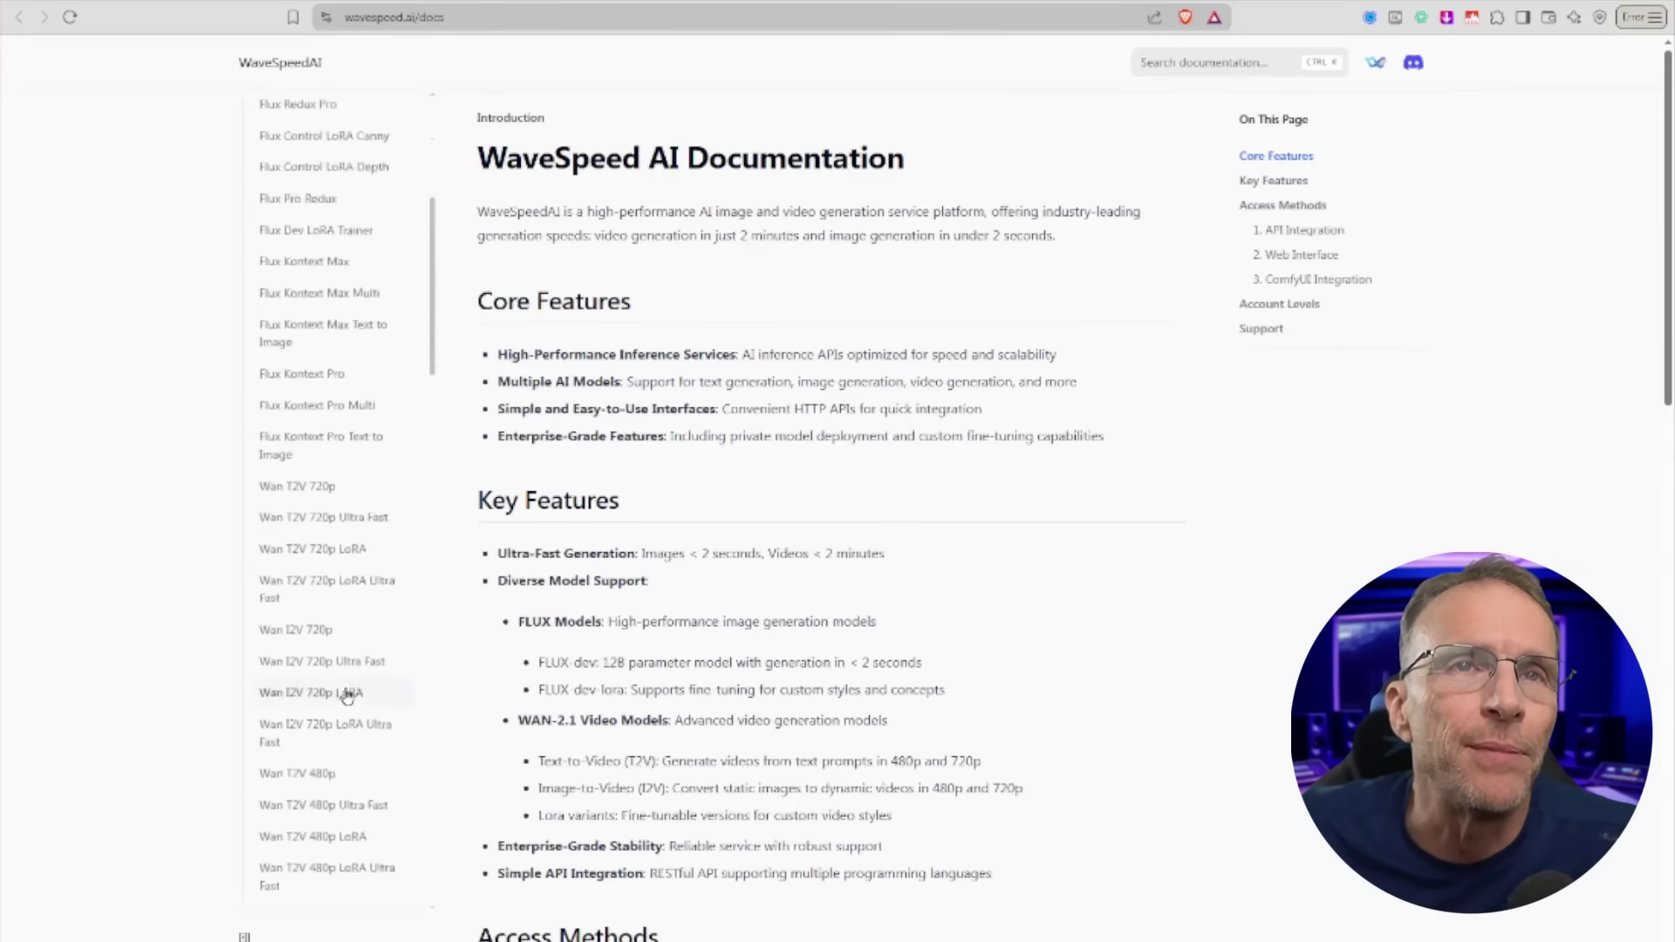
scroll(347, 696, down, 9)
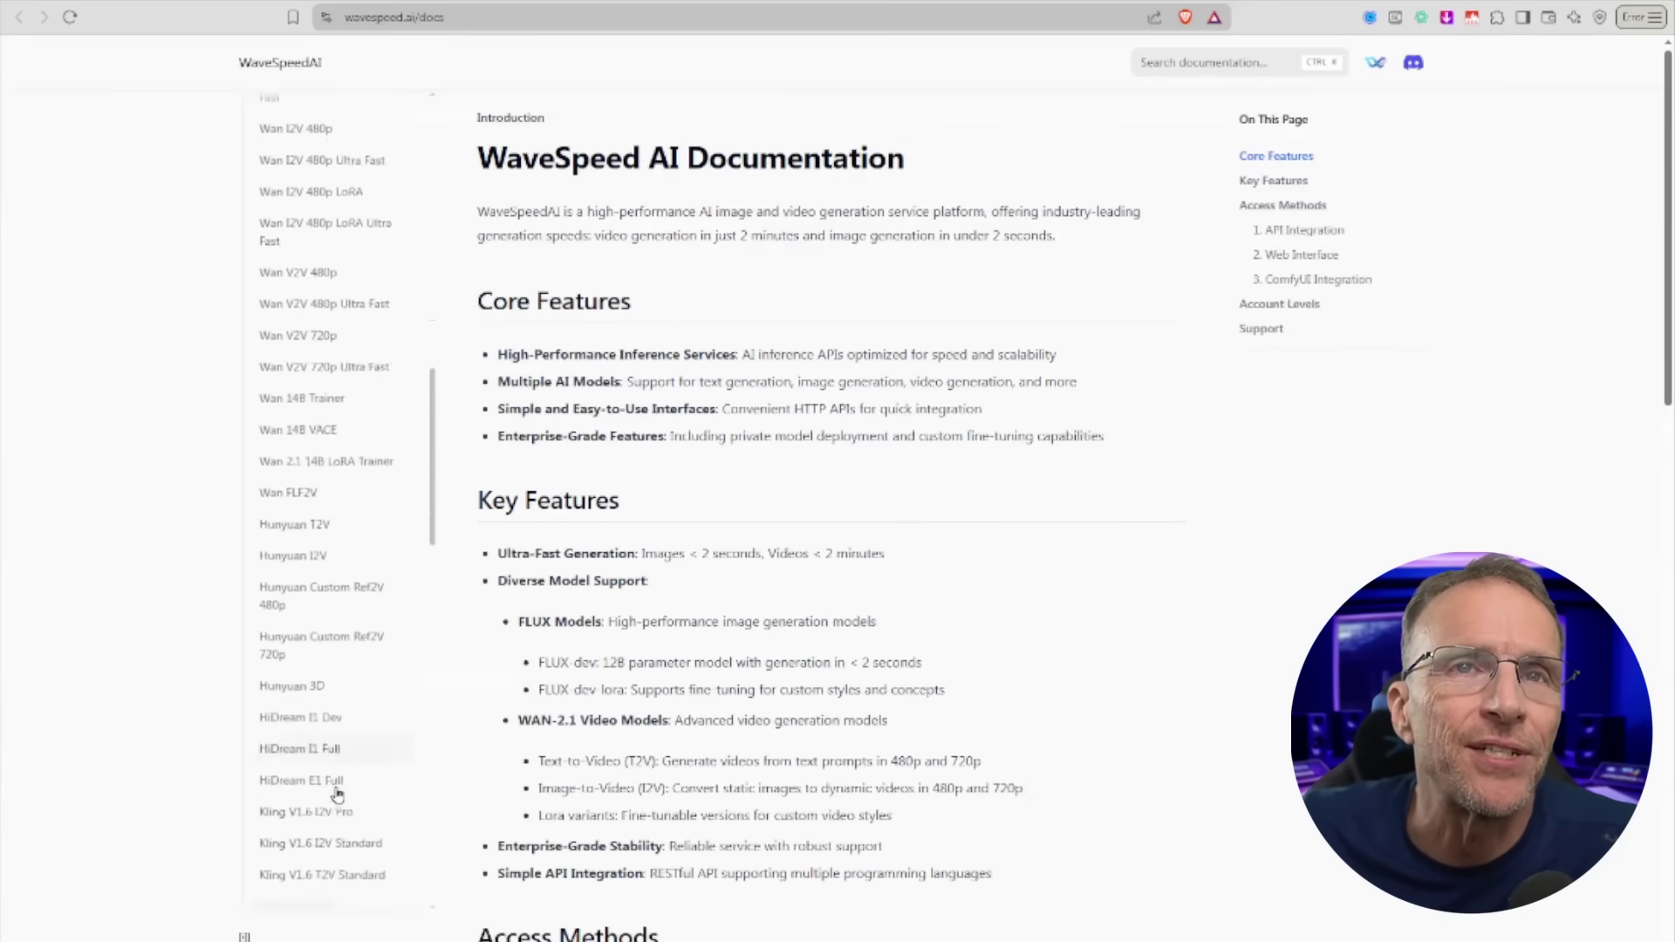
scroll(340, 803, down, 6)
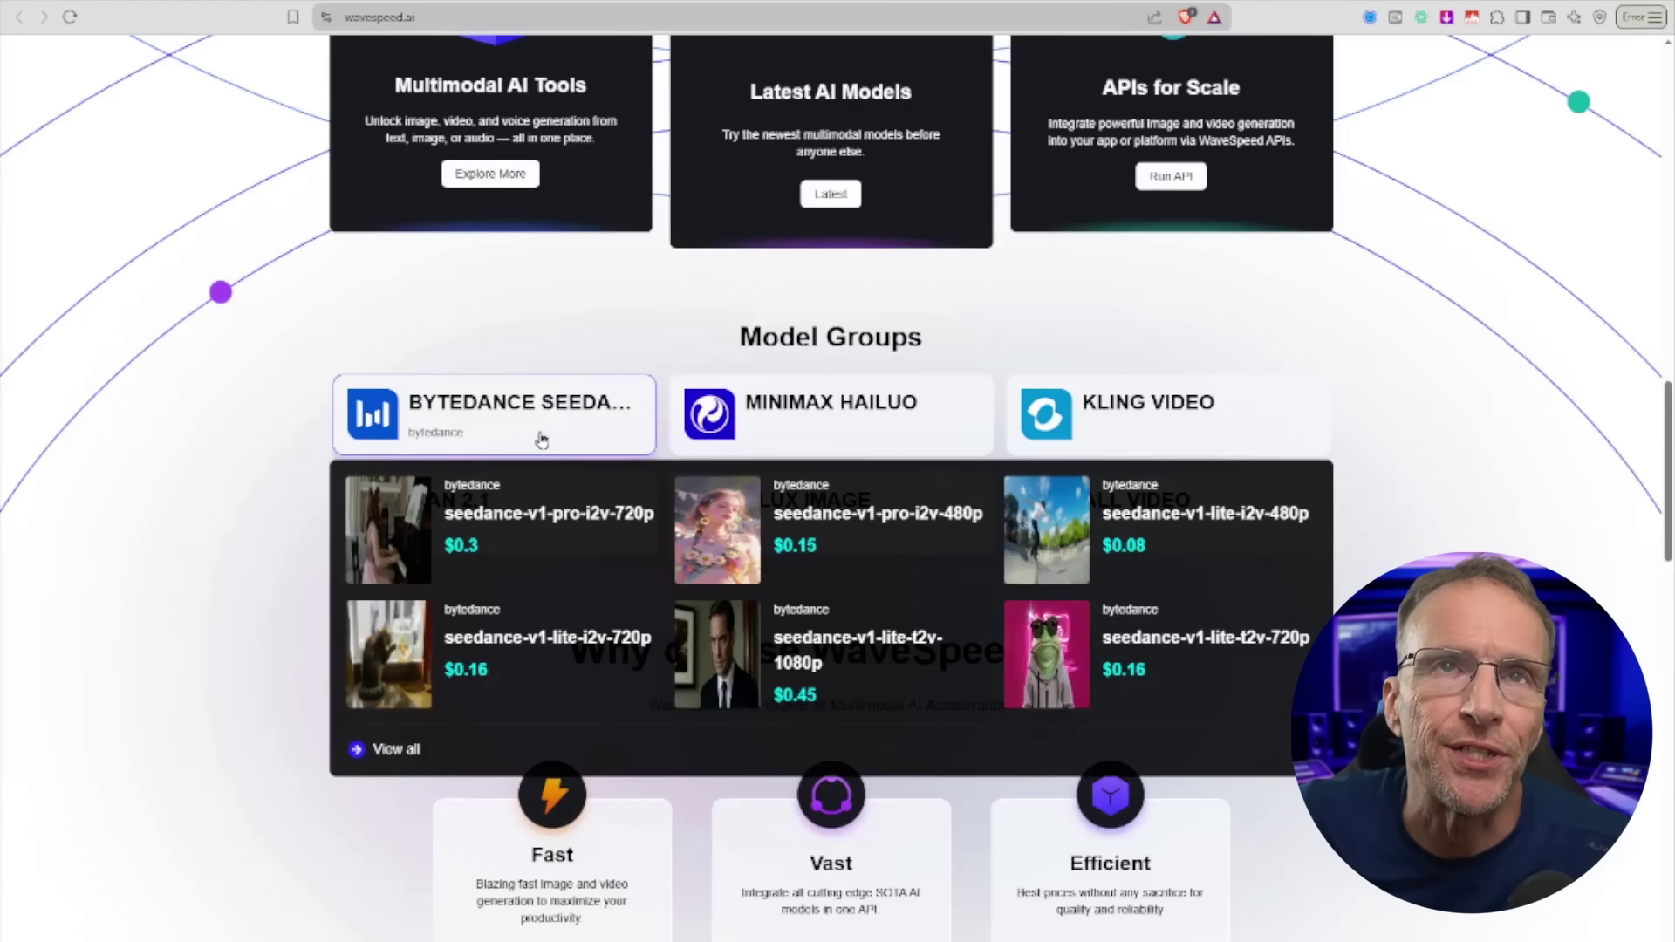
Step: Preview each Model Groups card, then open the BYTEDANCE SEEDANCE collection
mouse_move(940, 387)
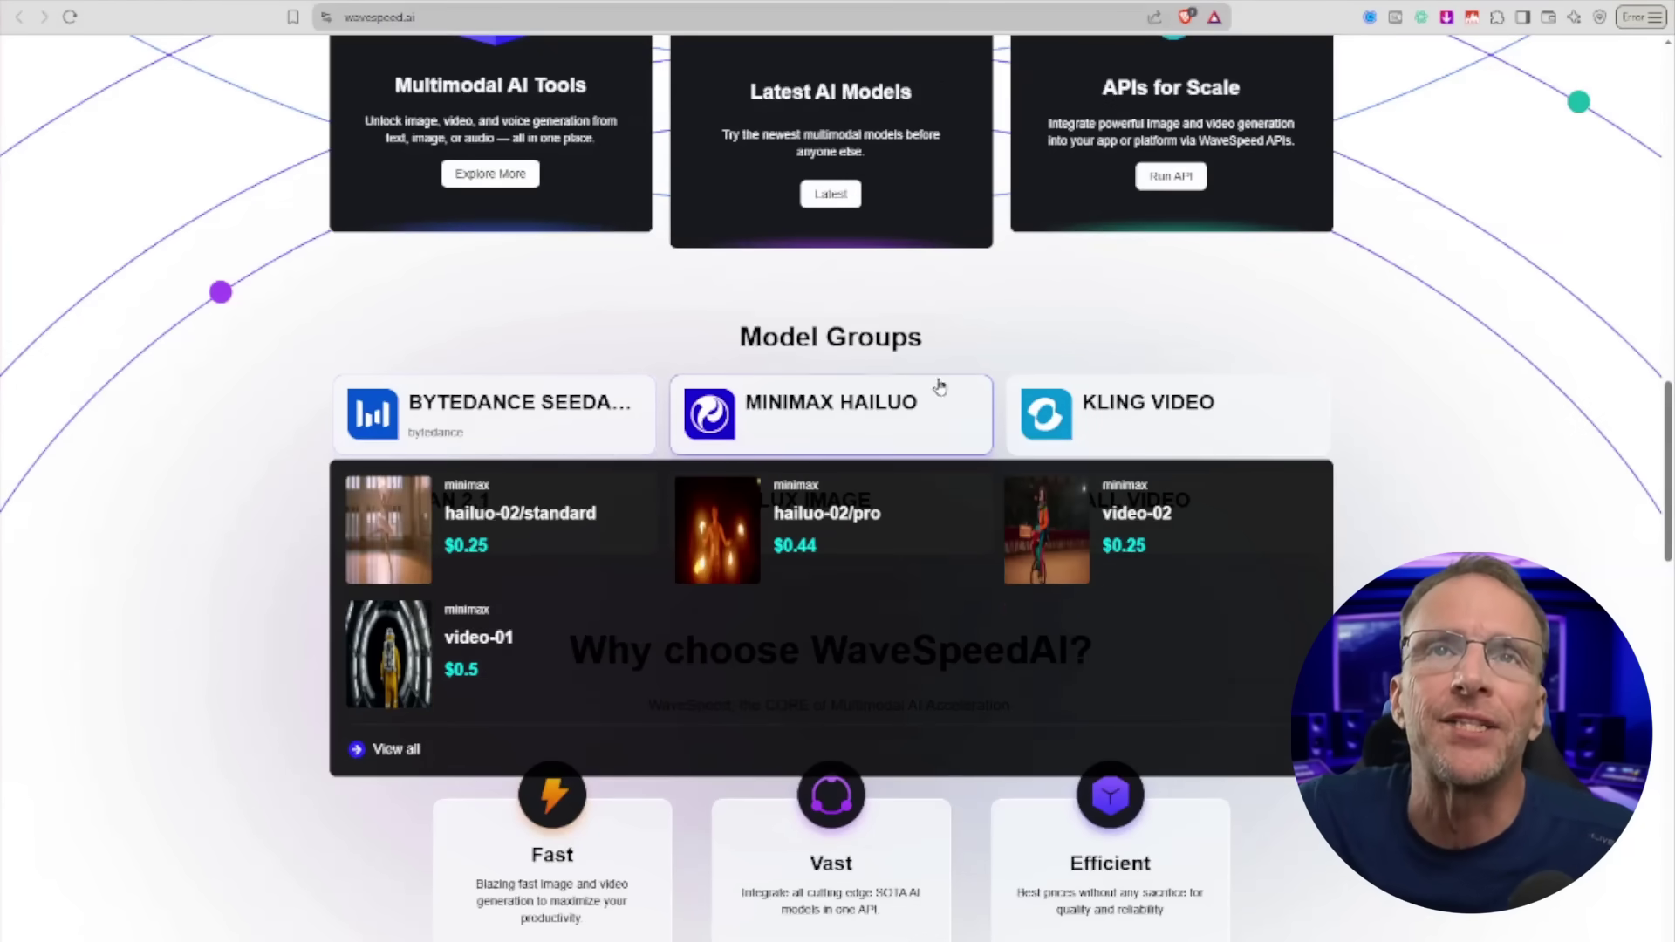
mouse_move(1139, 431)
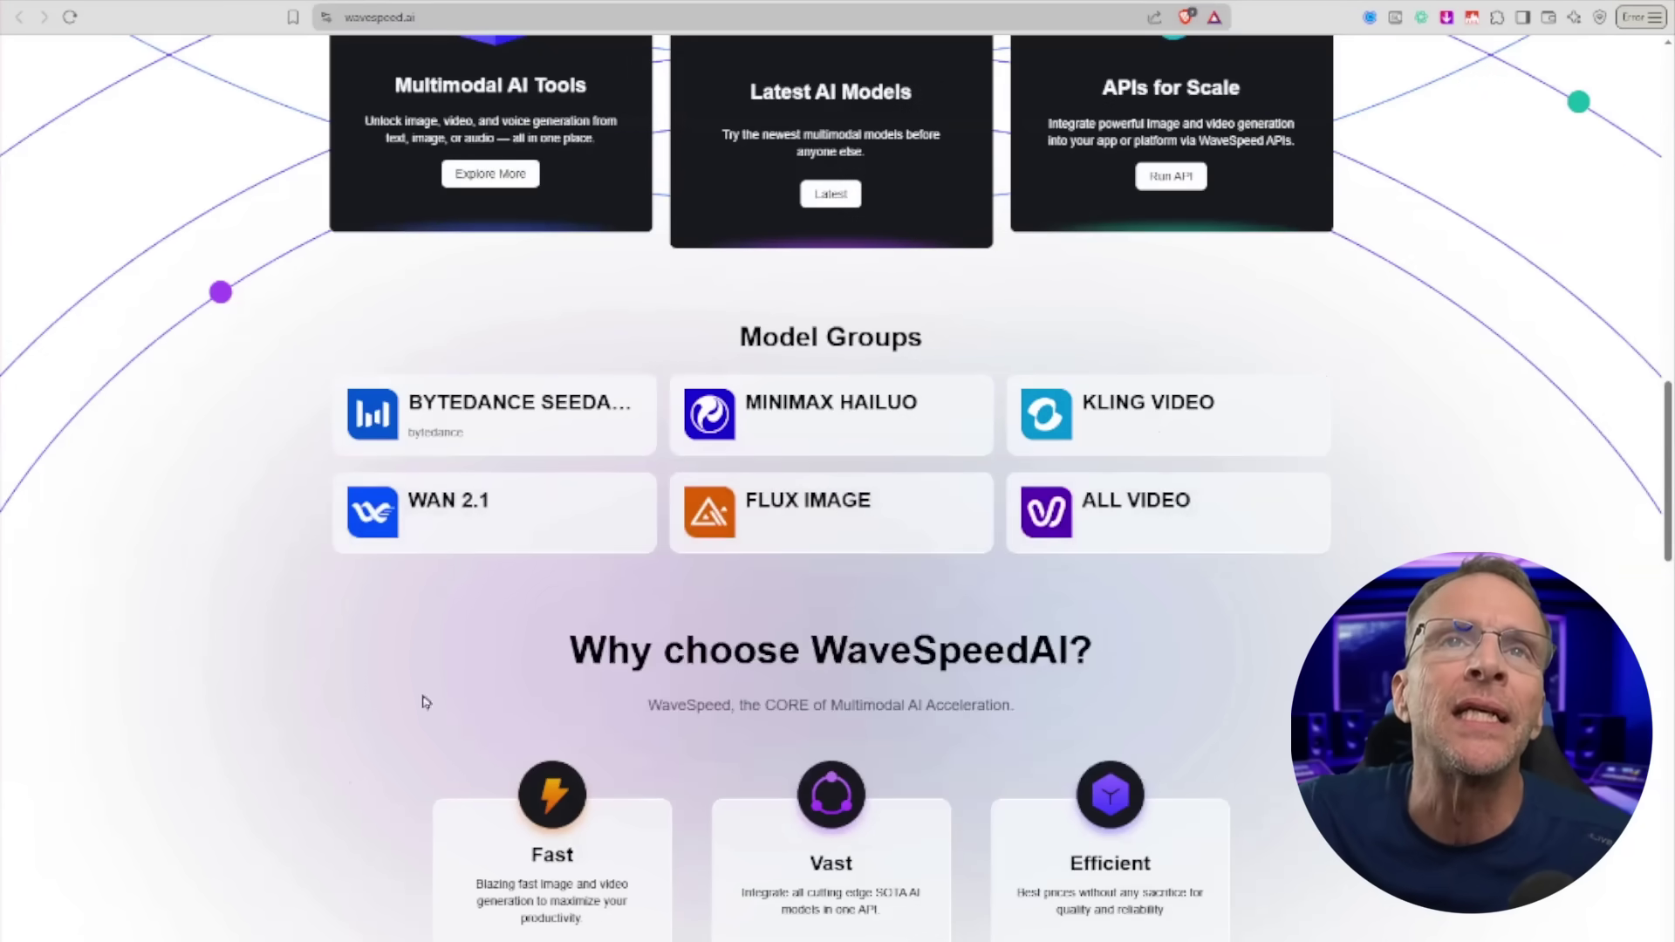
mouse_move(748, 554)
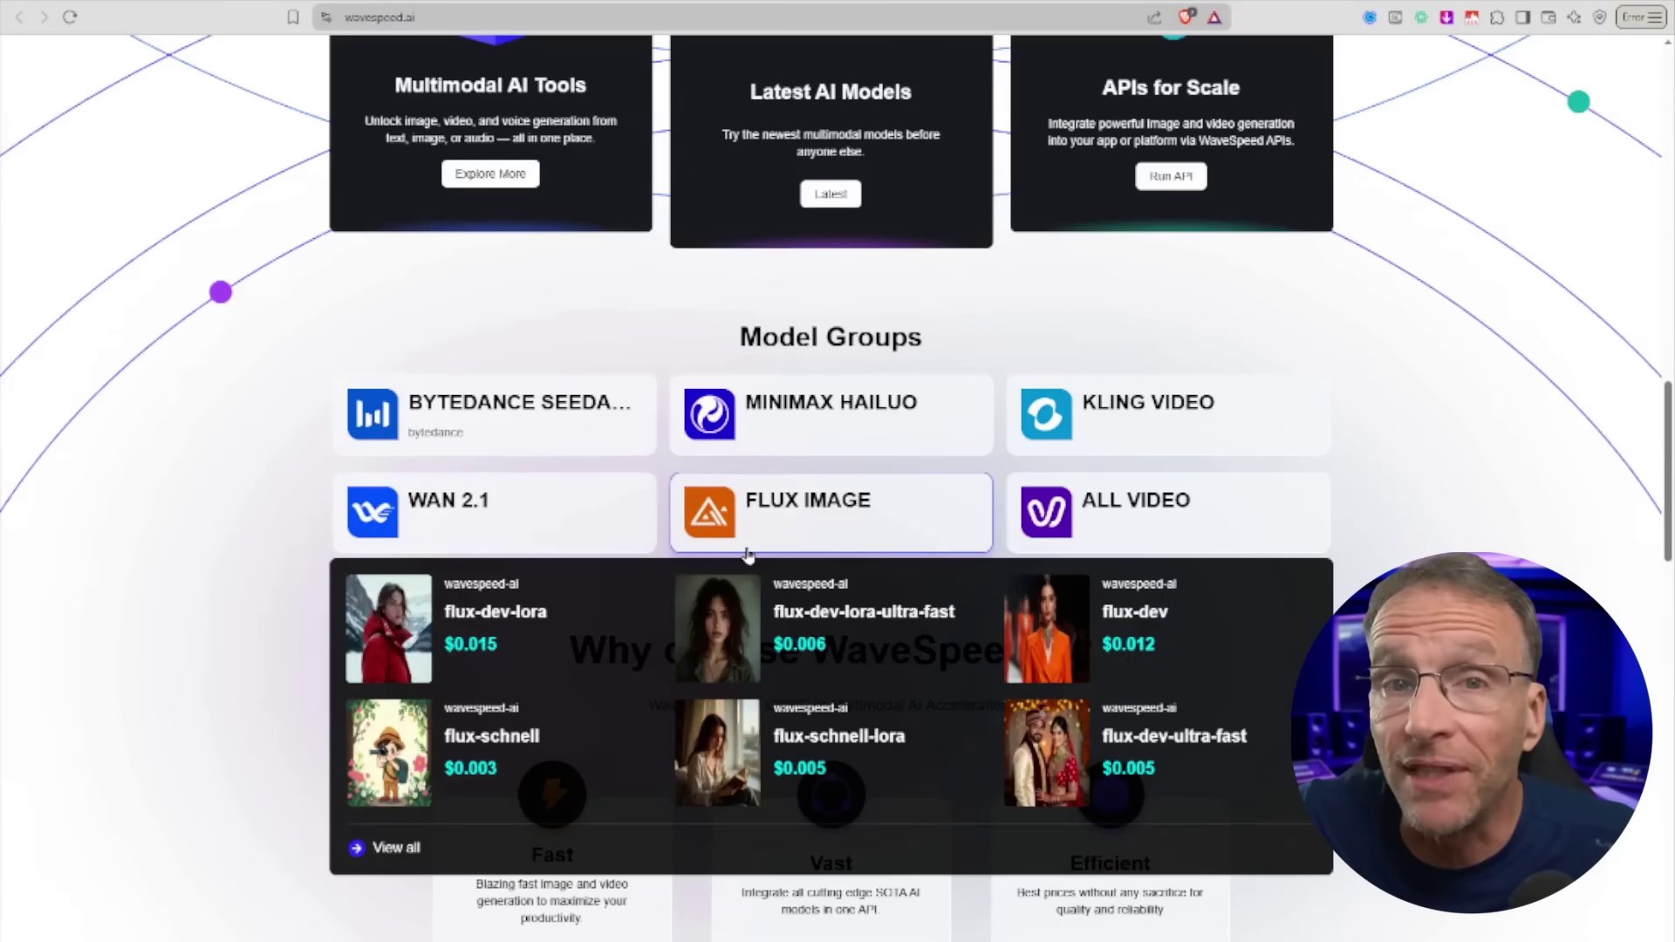
mouse_move(1064, 552)
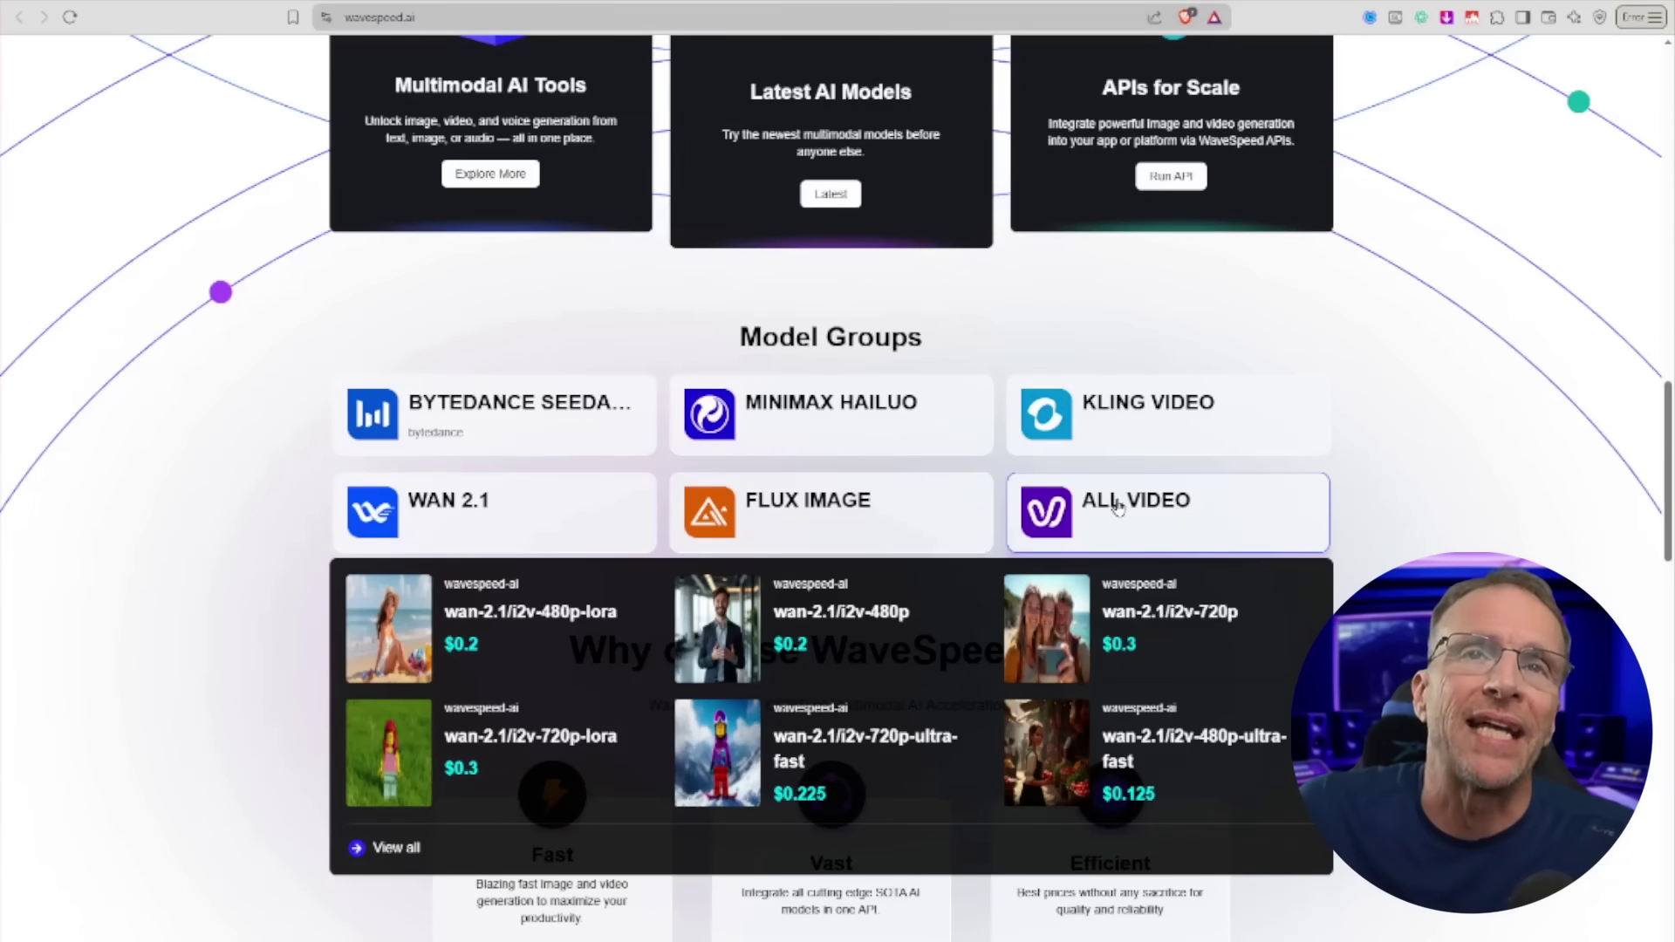
click(471, 437)
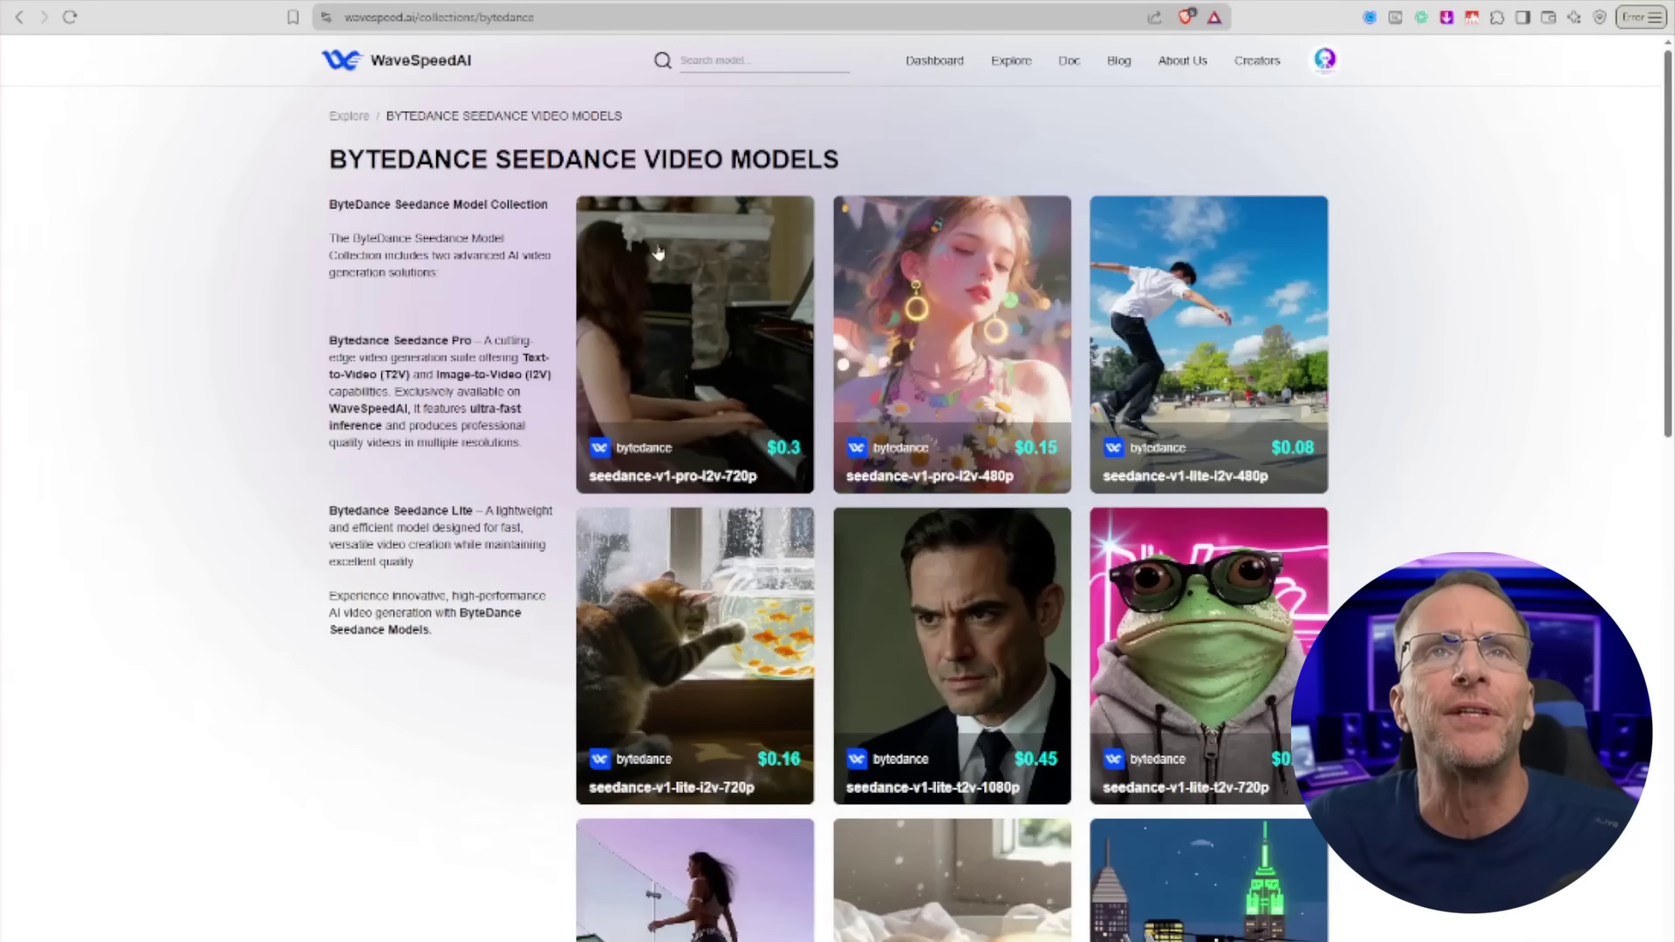
Step: Preview the top rows of Seedance model cards in the collection
scroll(1338, 546, down, 9)
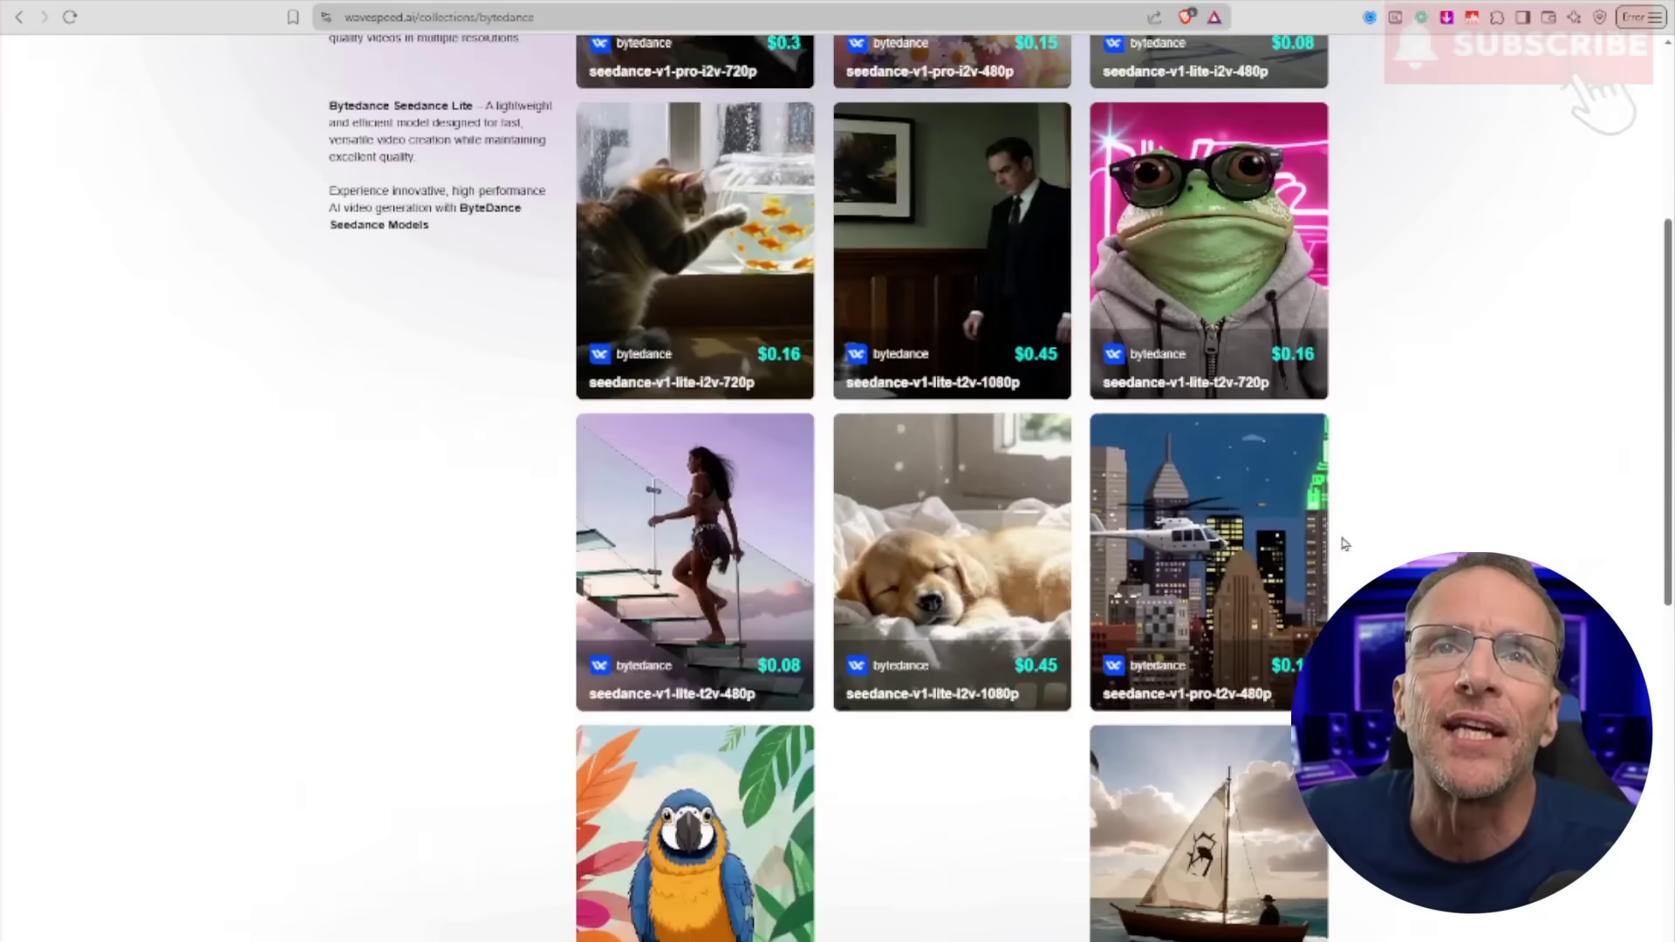
scroll(1405, 530, up, 7)
mouse_move(733, 301)
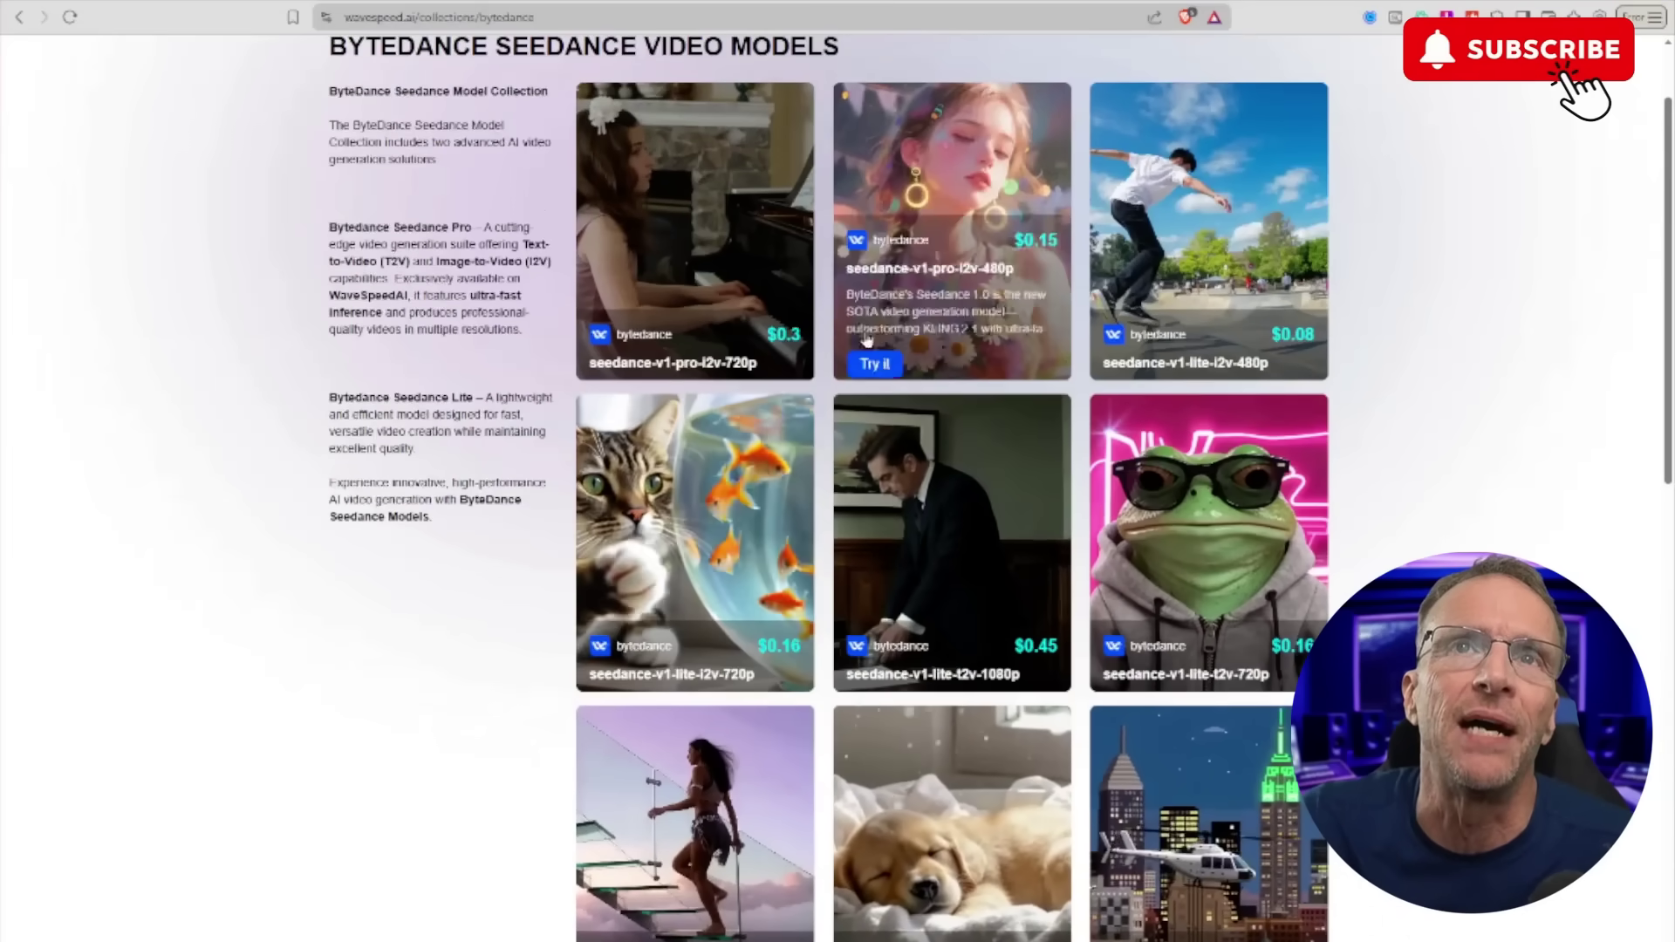
mouse_move(967, 264)
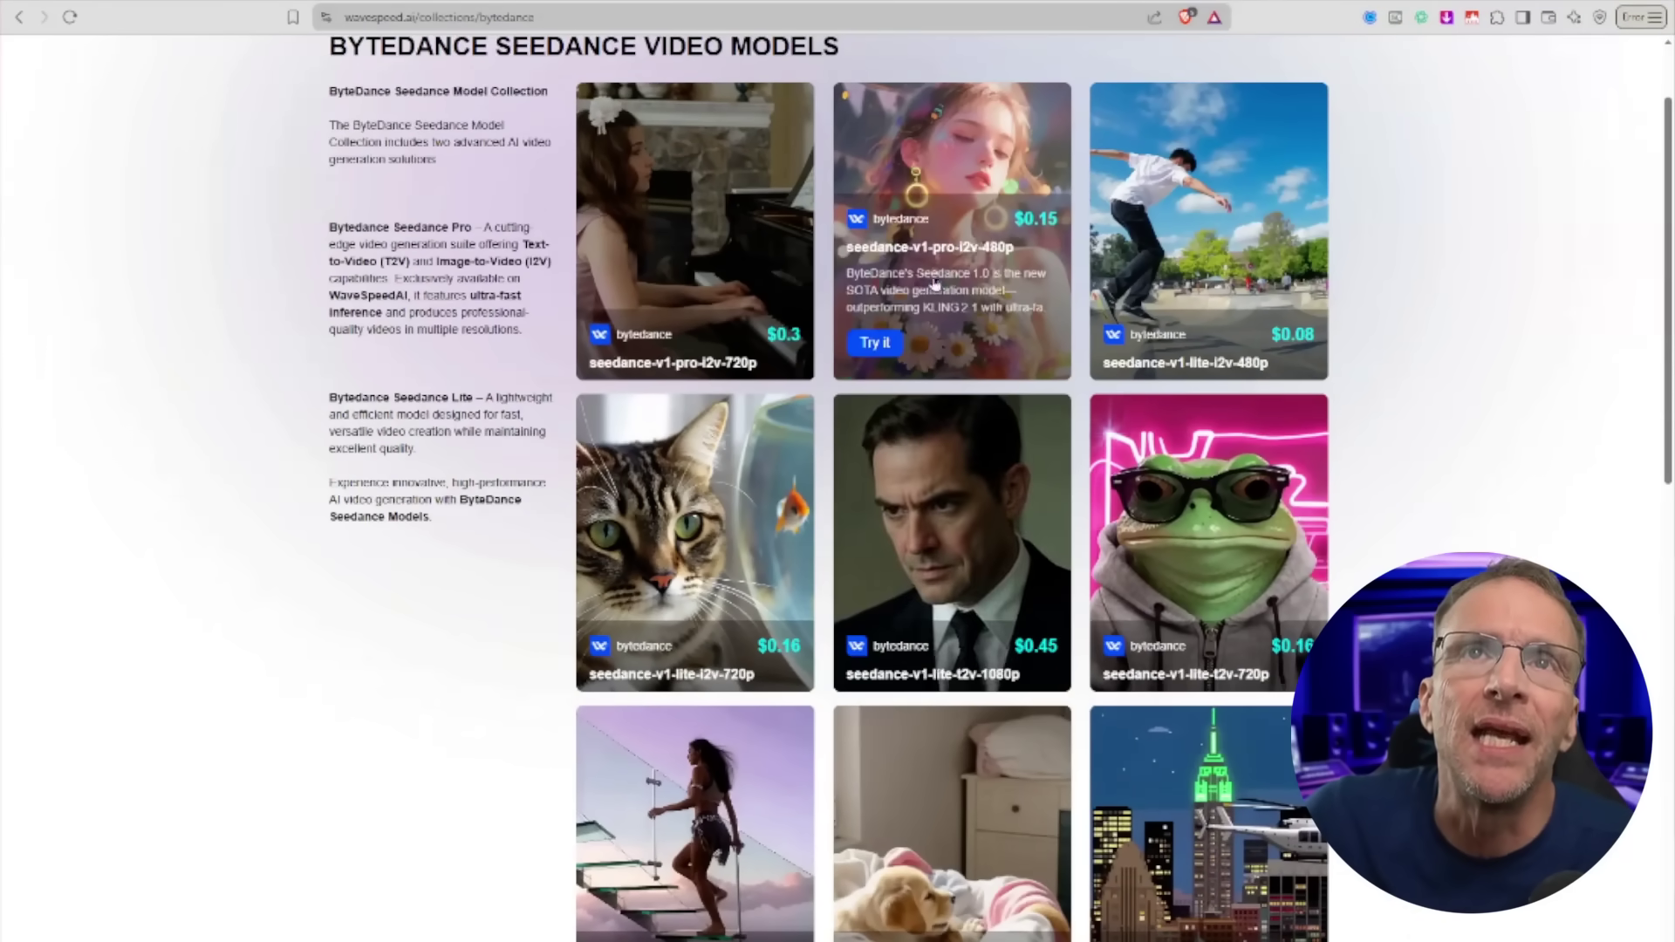
mouse_move(1241, 274)
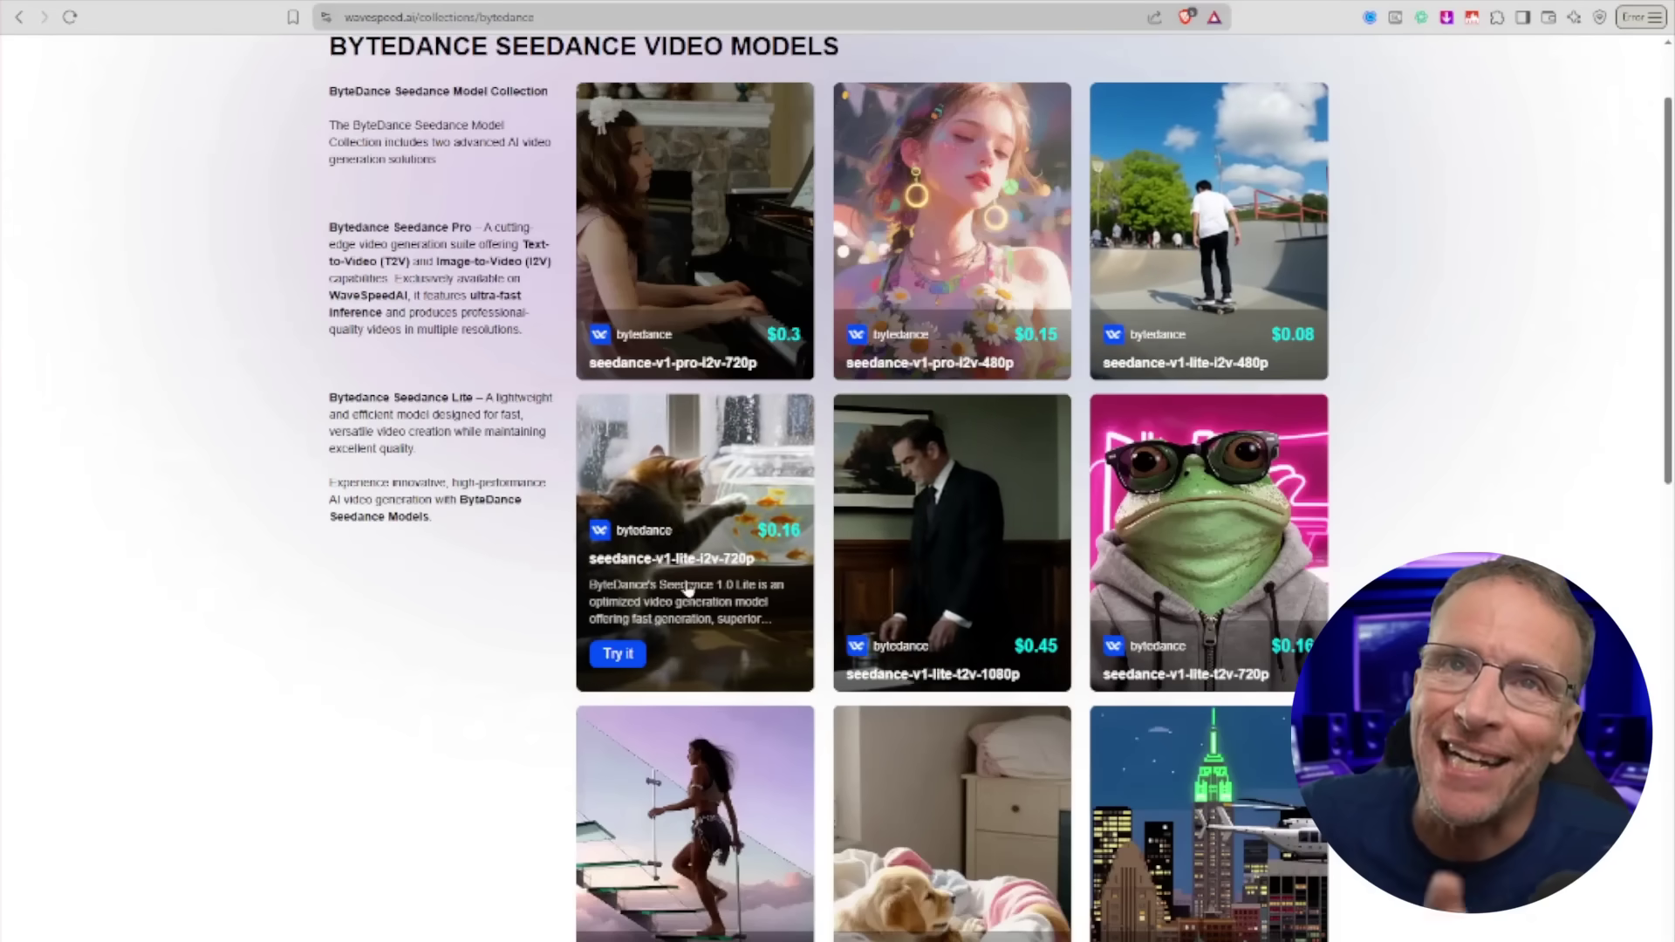
mouse_move(959, 602)
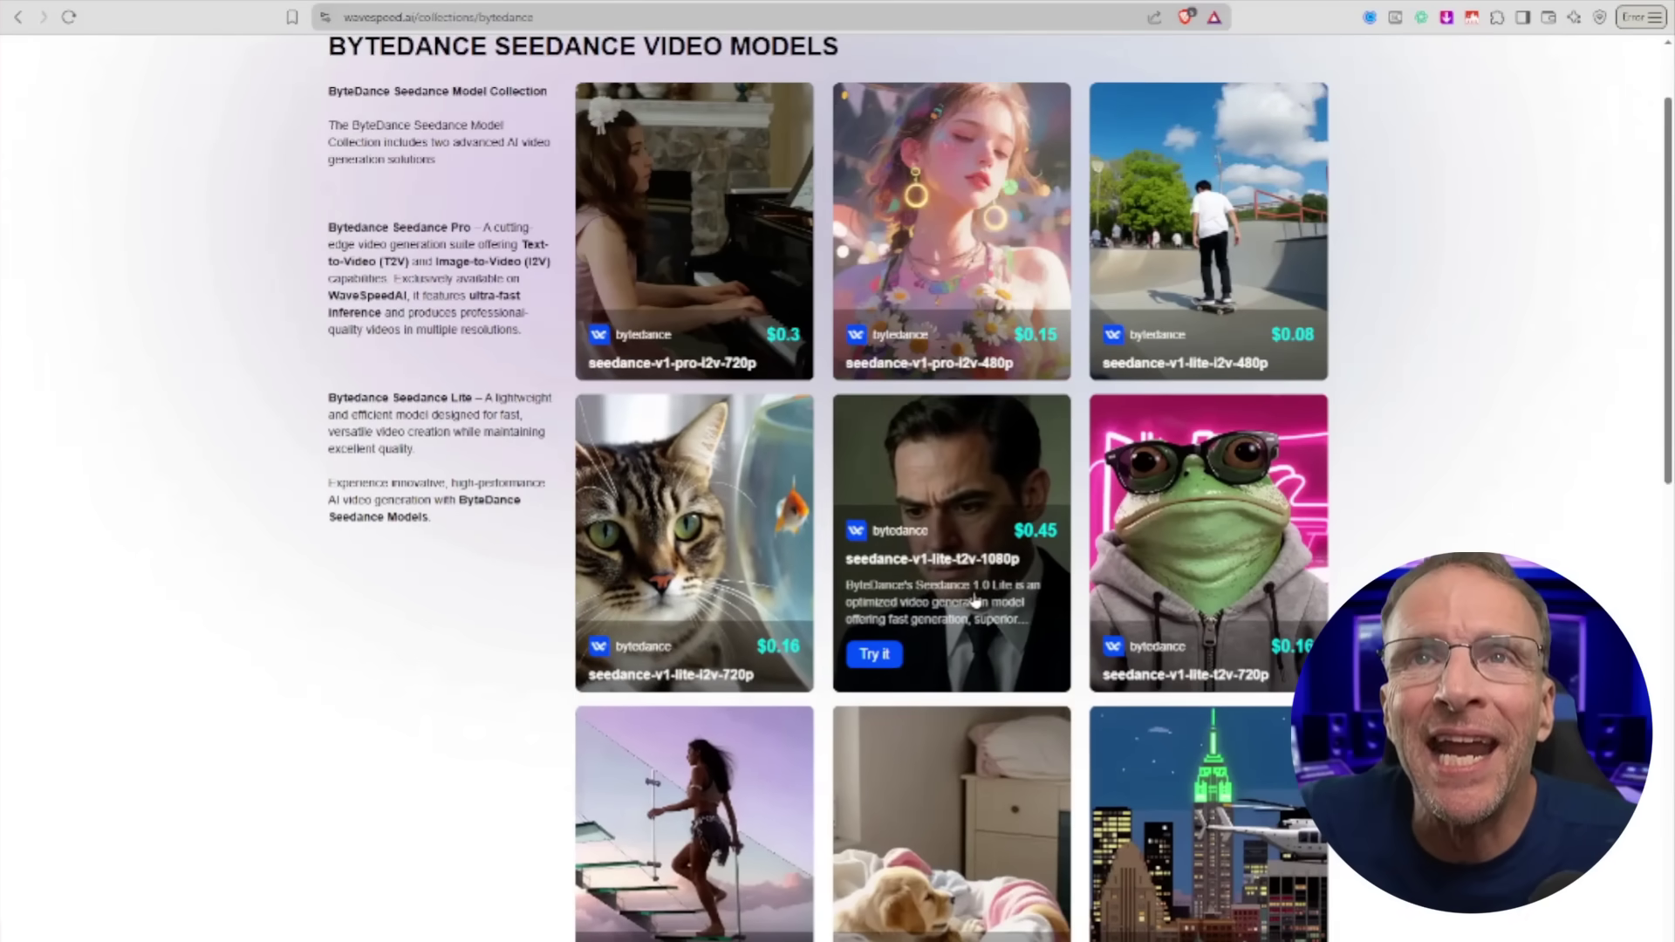
mouse_move(1215, 614)
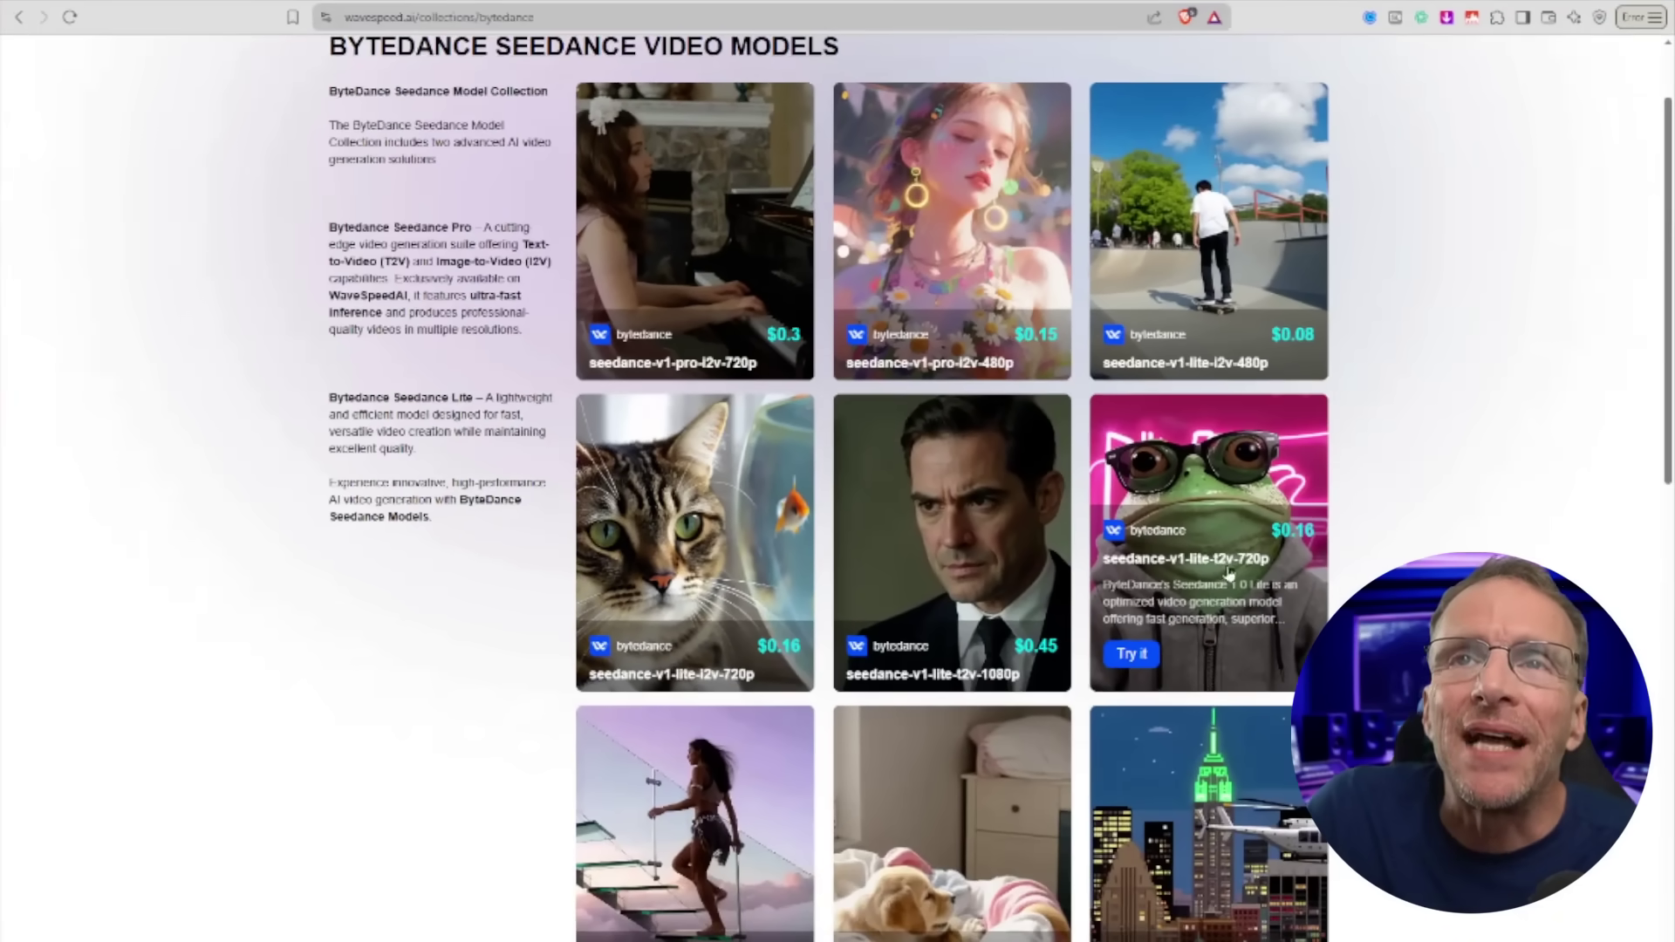
Step: Scroll further down the collection to reach the seedance-v1-lite-t2v-480p card
scroll(470, 792, down, 3)
mouse_move(469, 791)
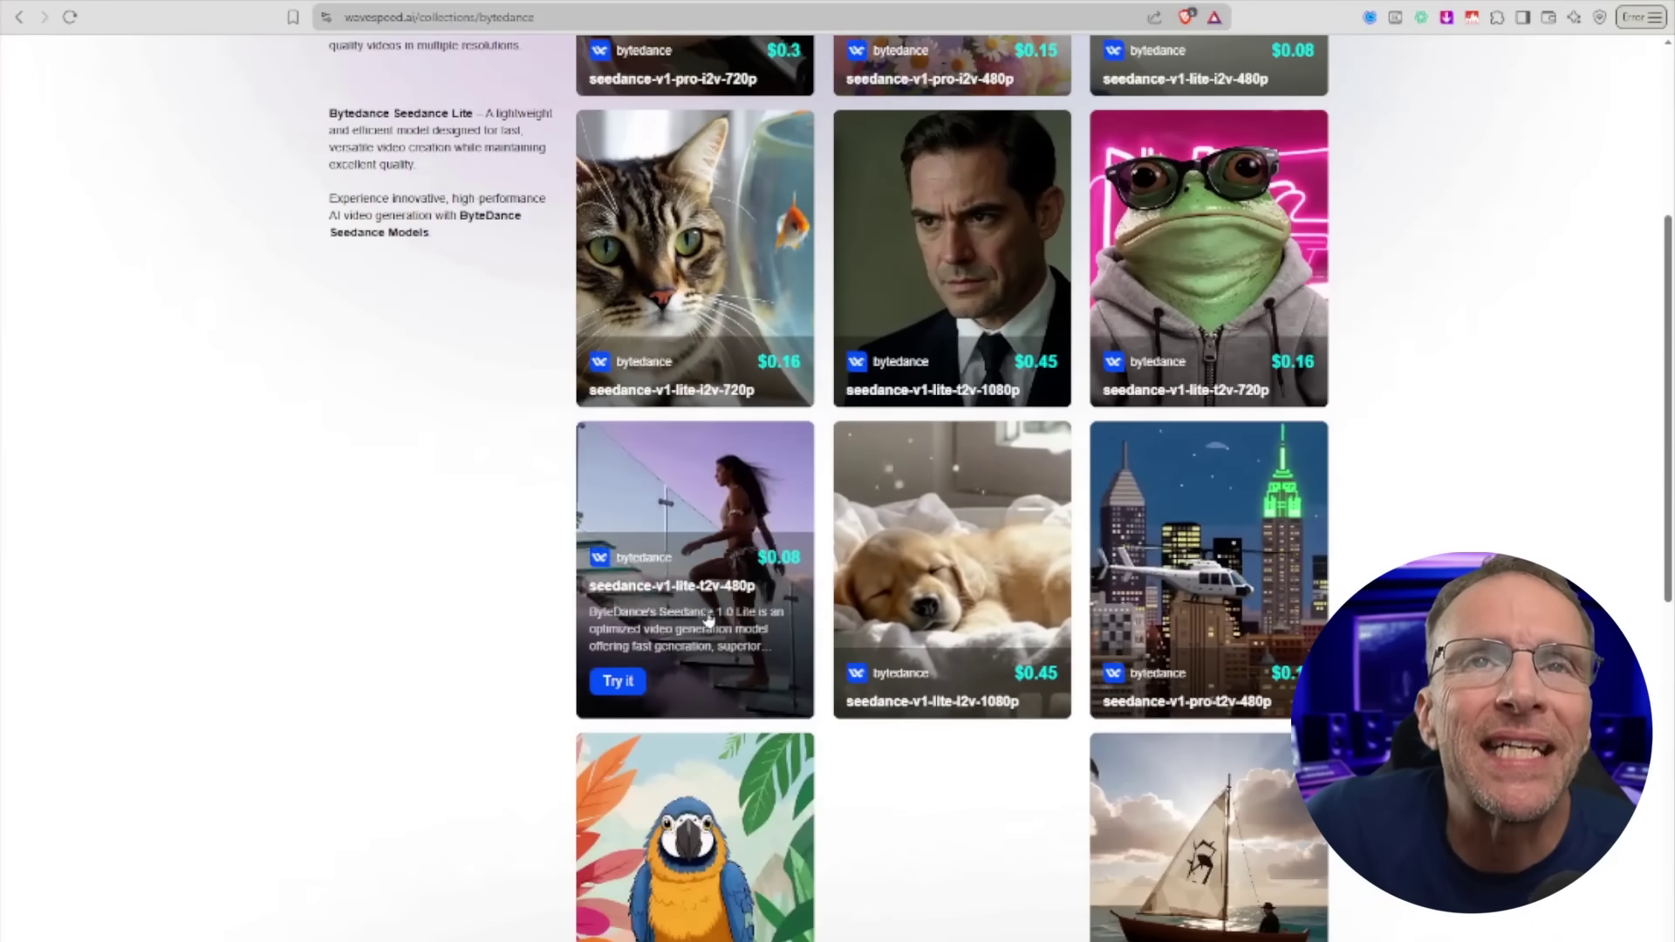
scroll(714, 628, down, 2)
mouse_move(929, 484)
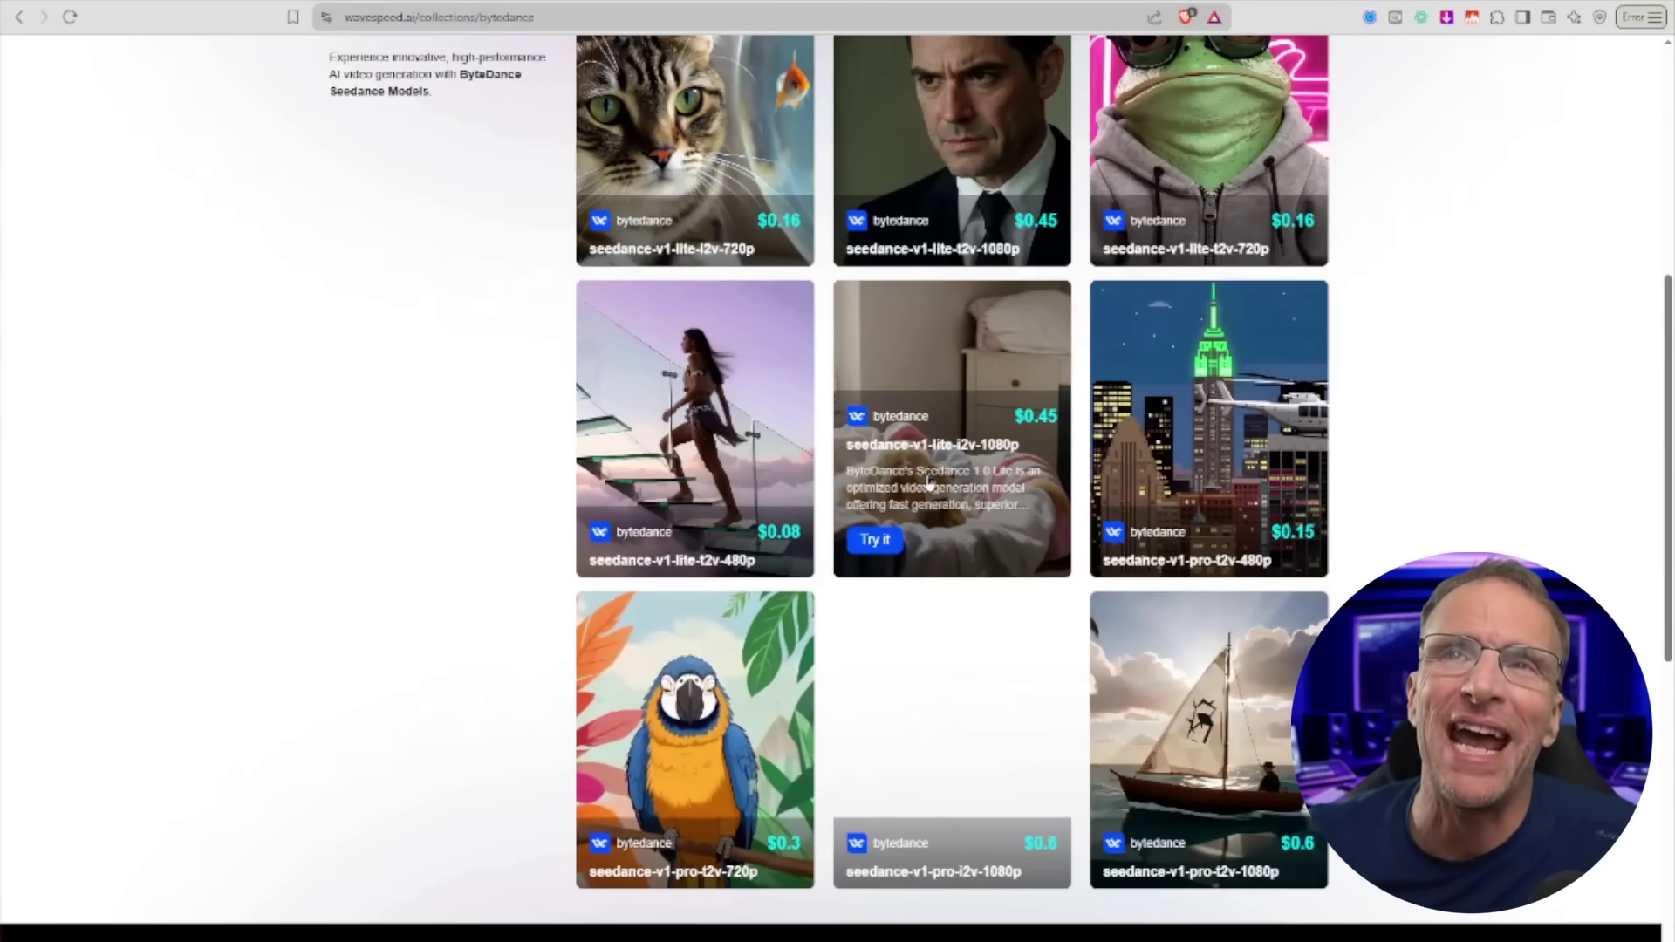
mouse_move(1282, 401)
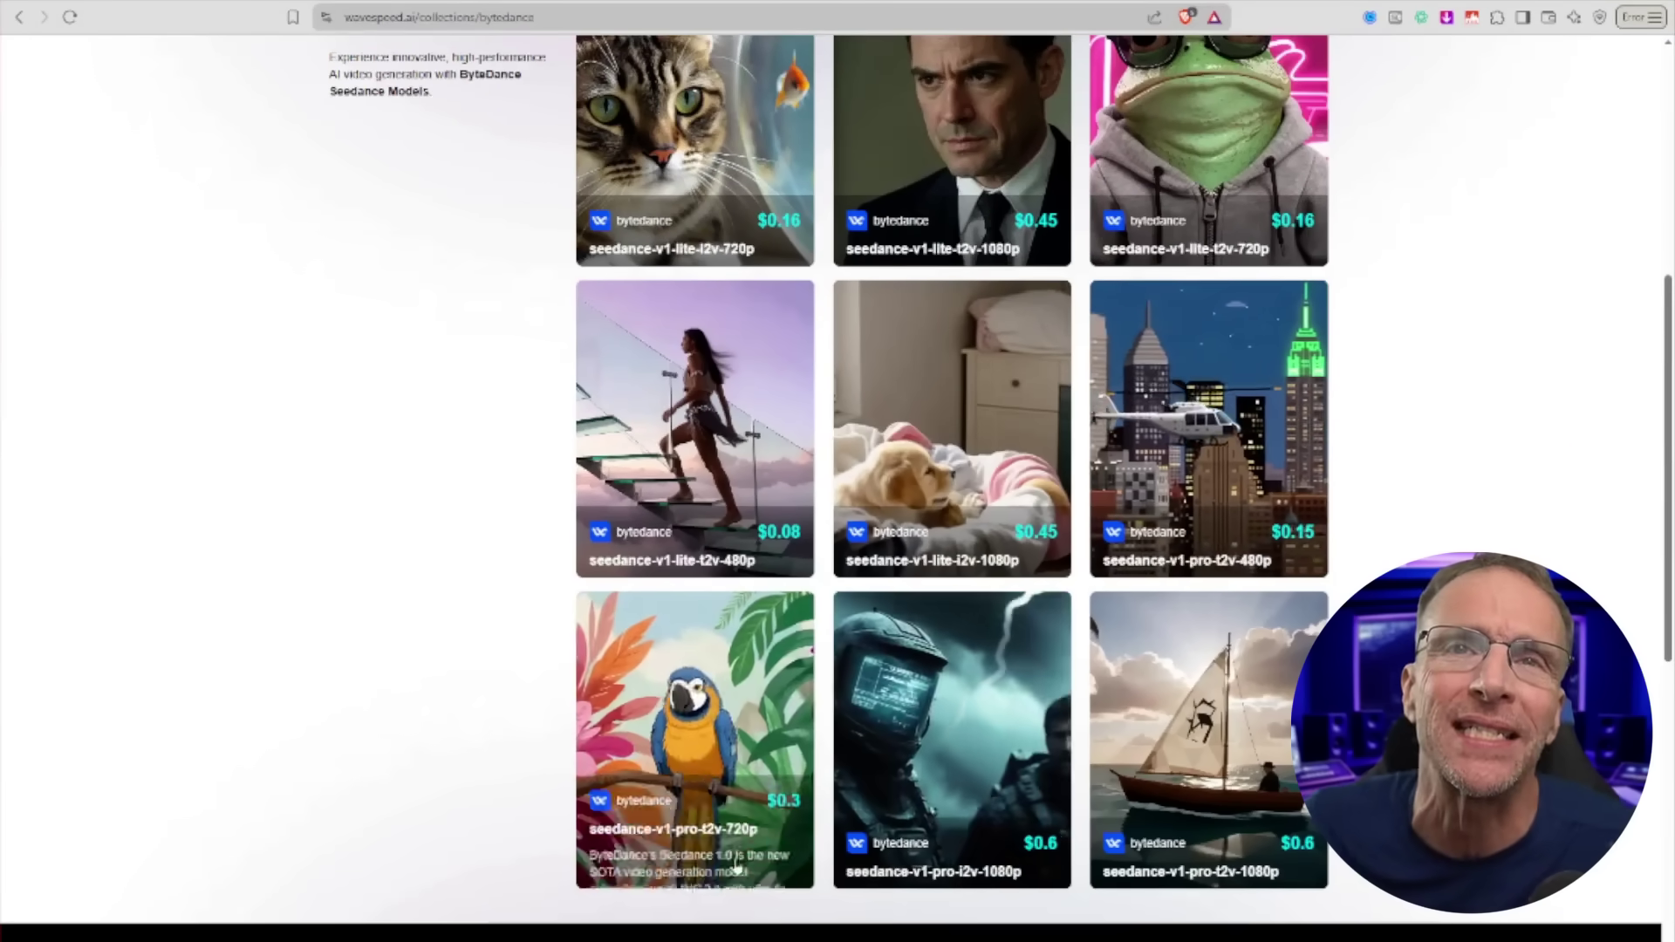
scroll(962, 689, down, 2)
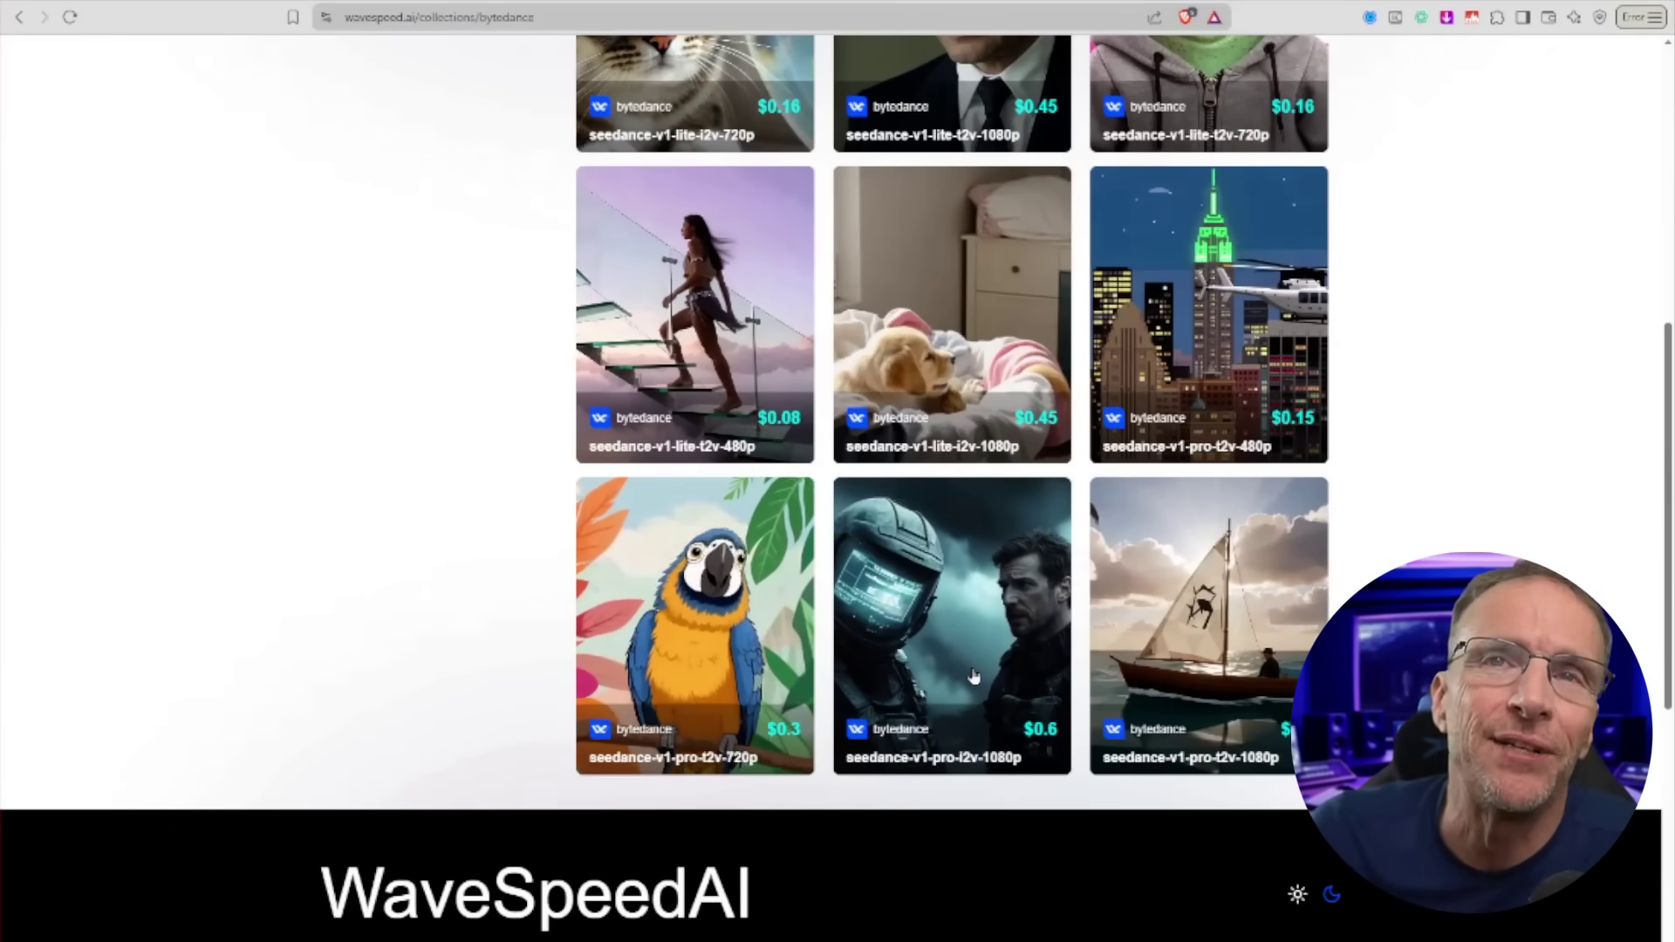
scroll(963, 690, down, 1)
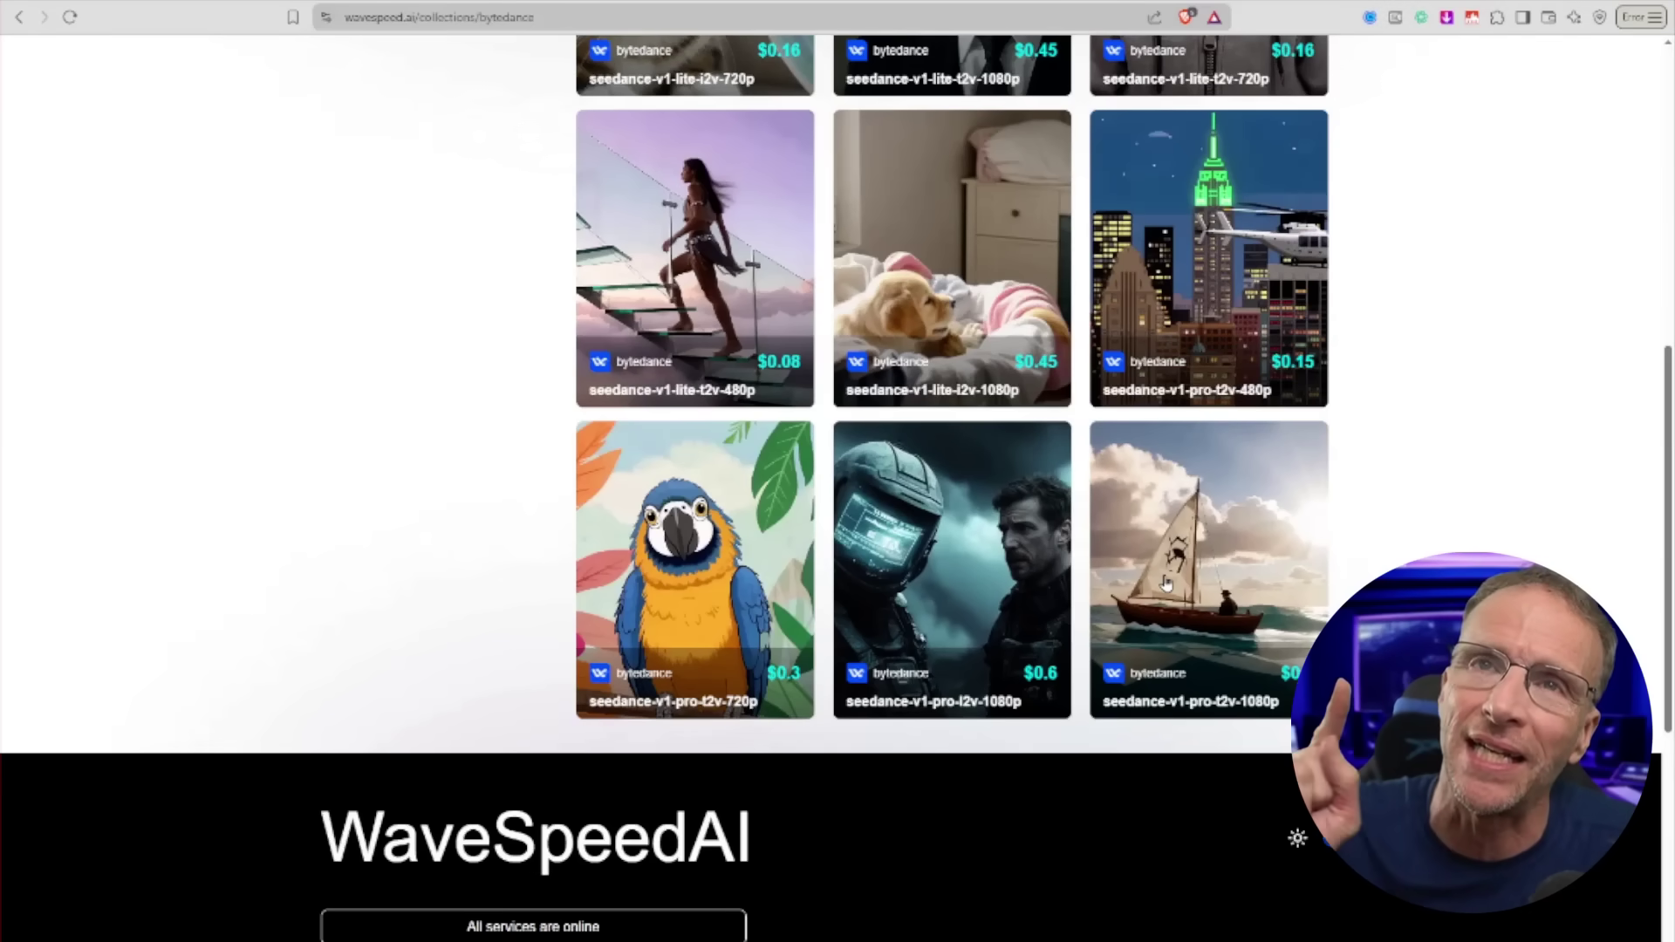
scroll(959, 558, up, 3)
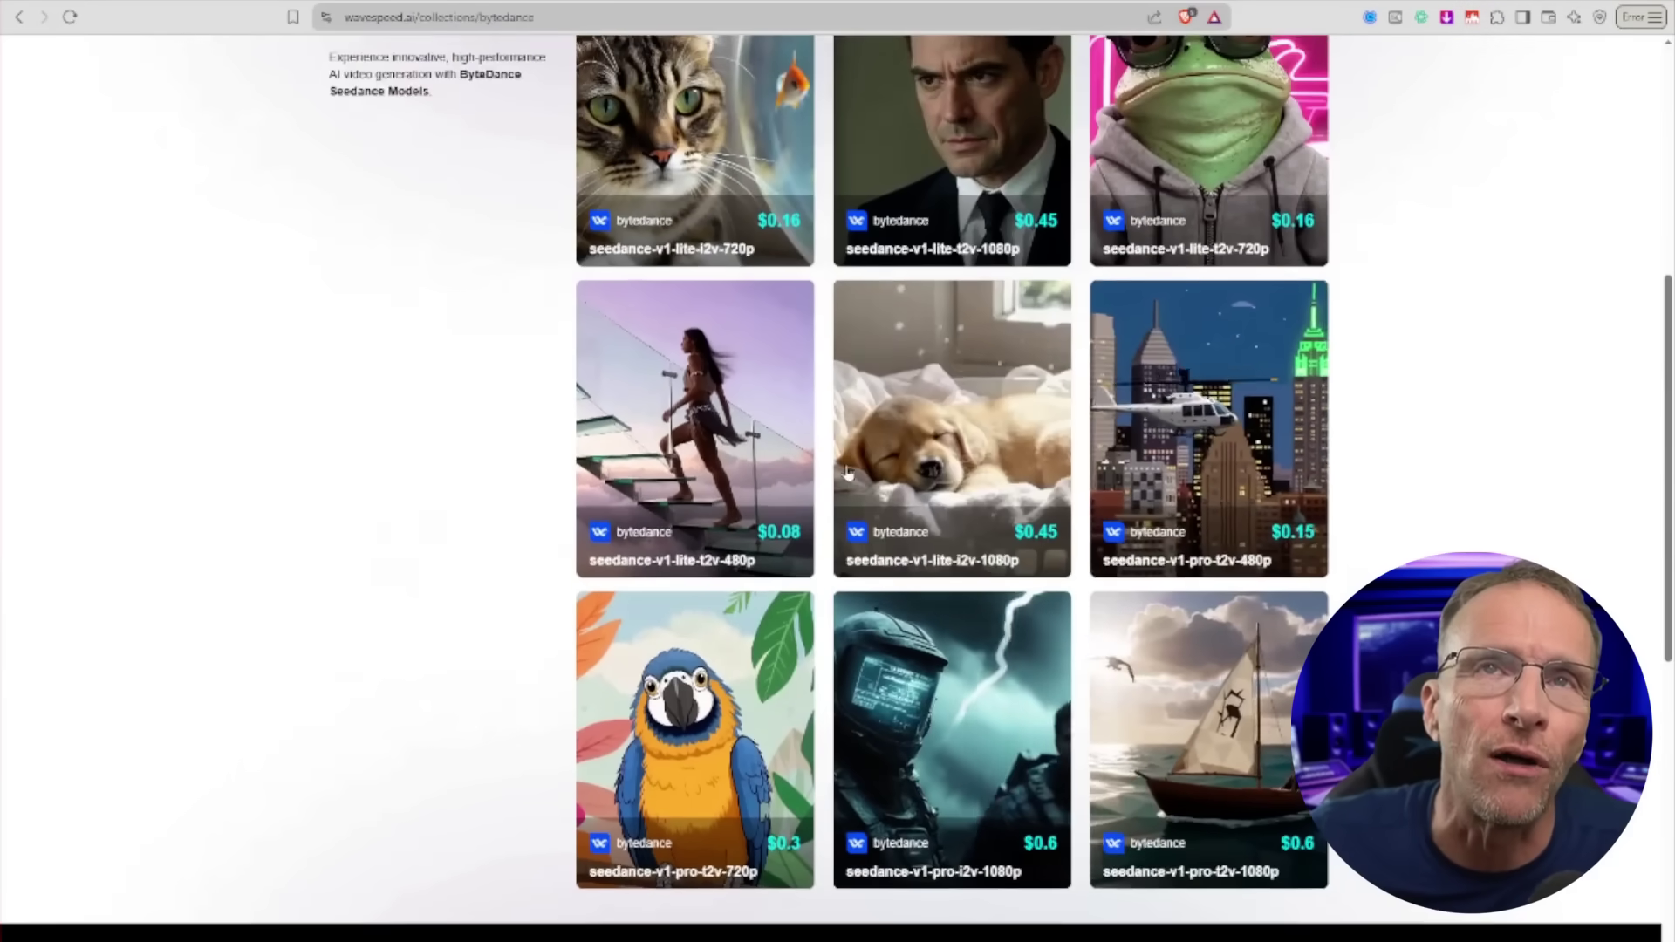
scroll(873, 523, up, 2)
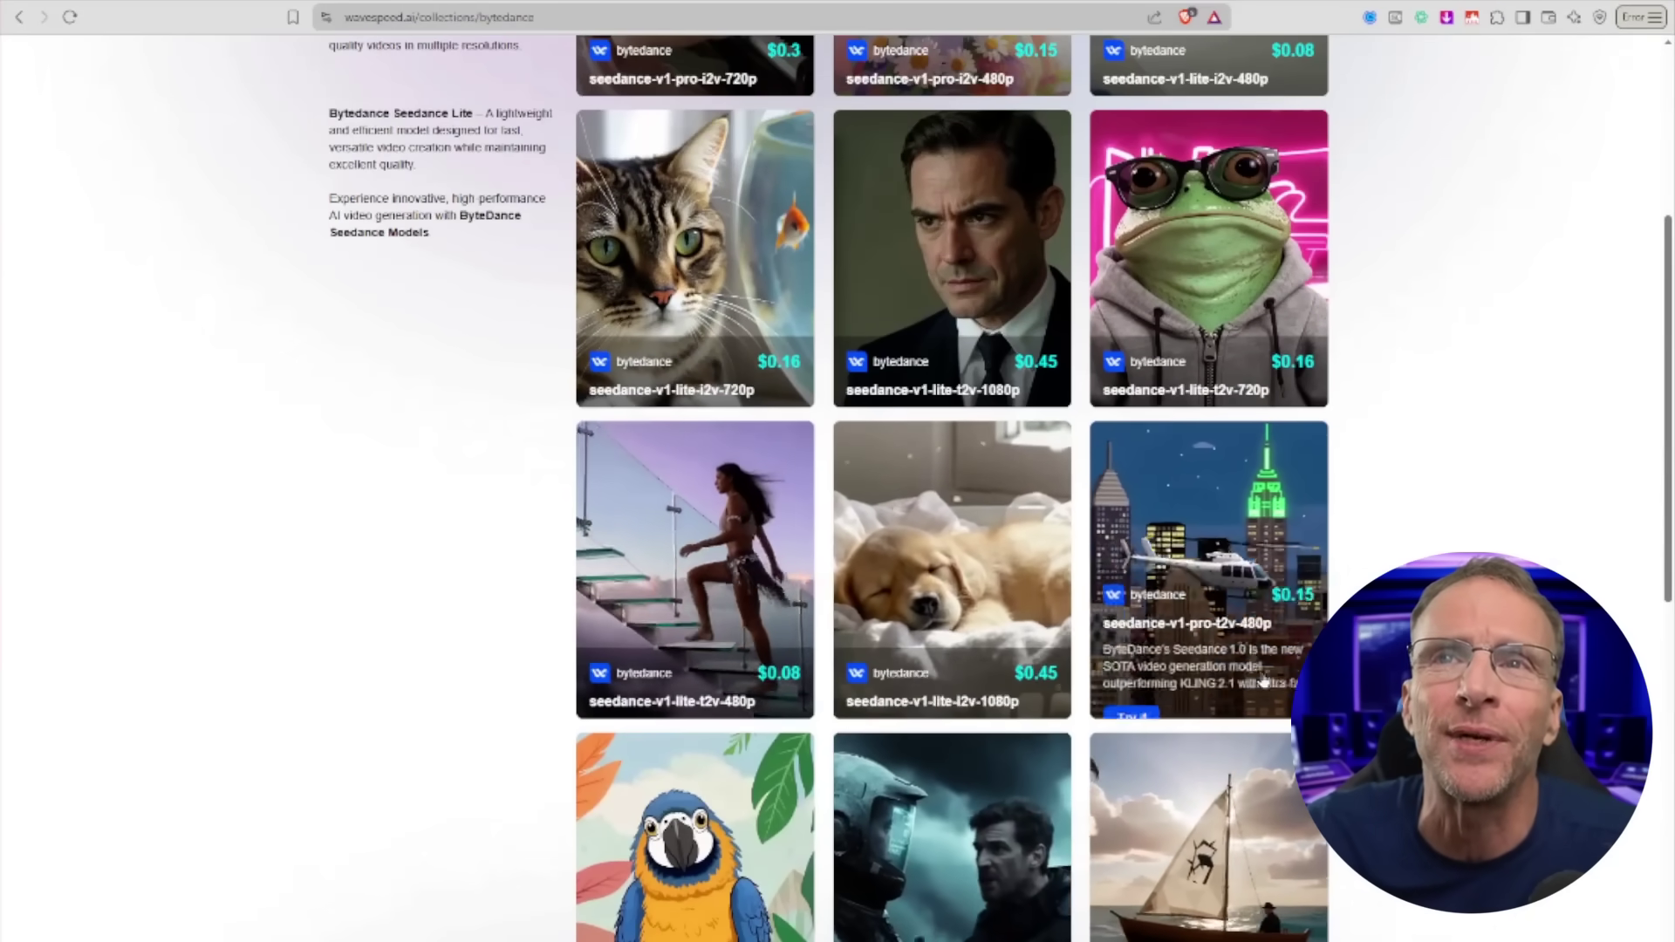
scroll(1263, 611, up, 3)
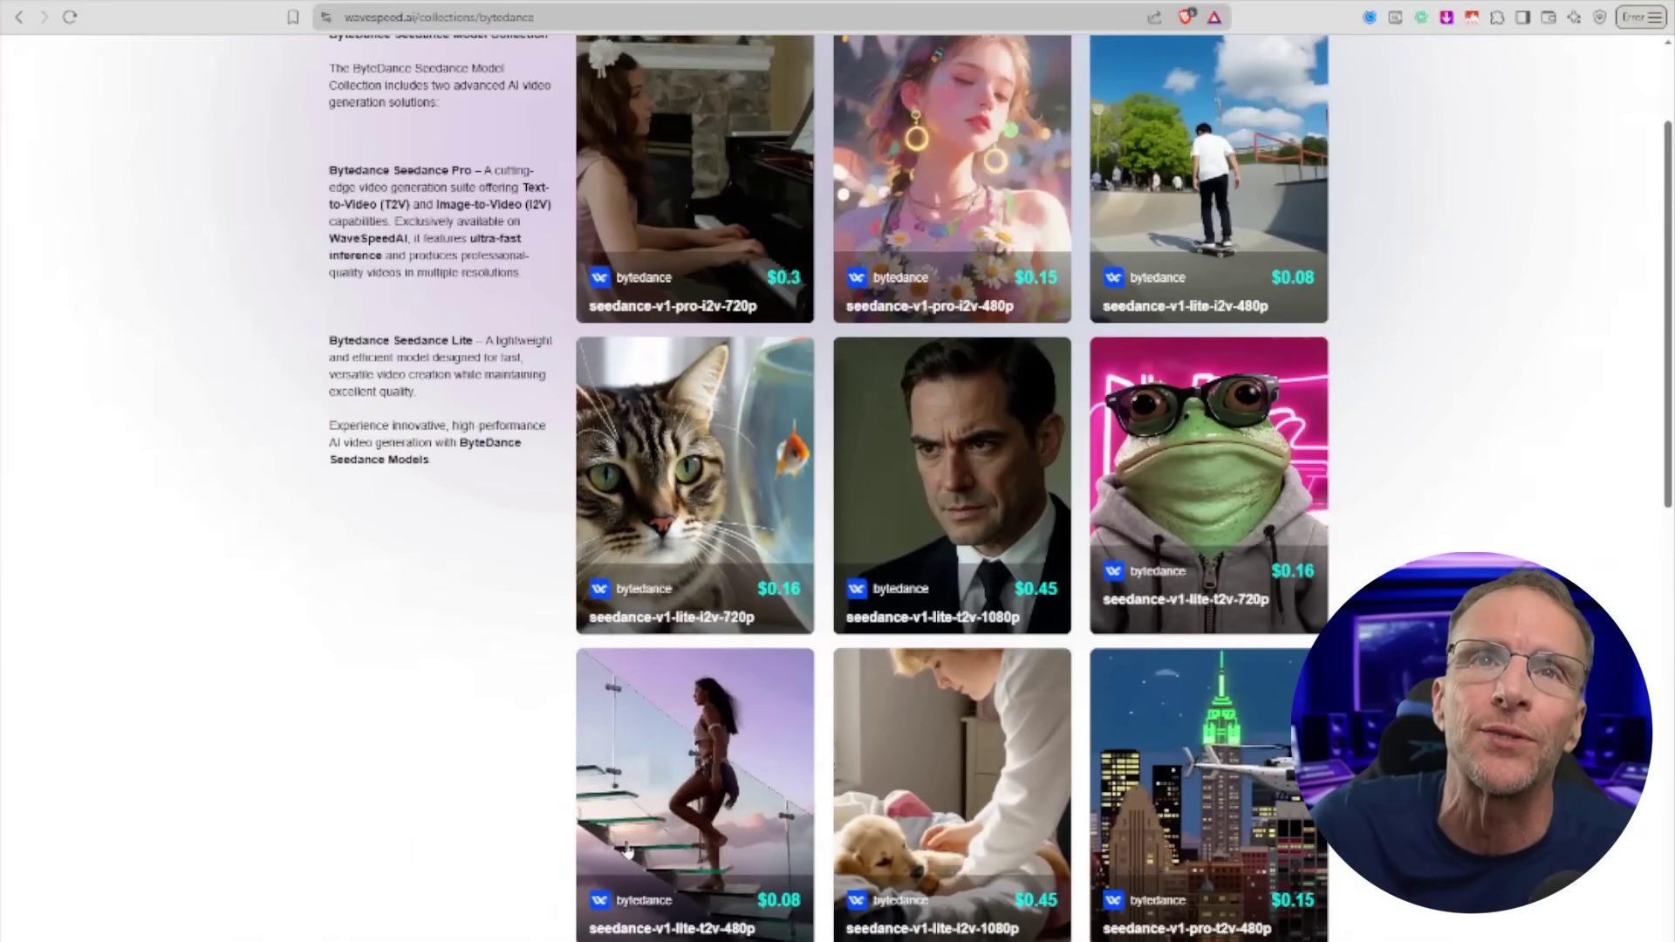
scroll(767, 692, down, 2)
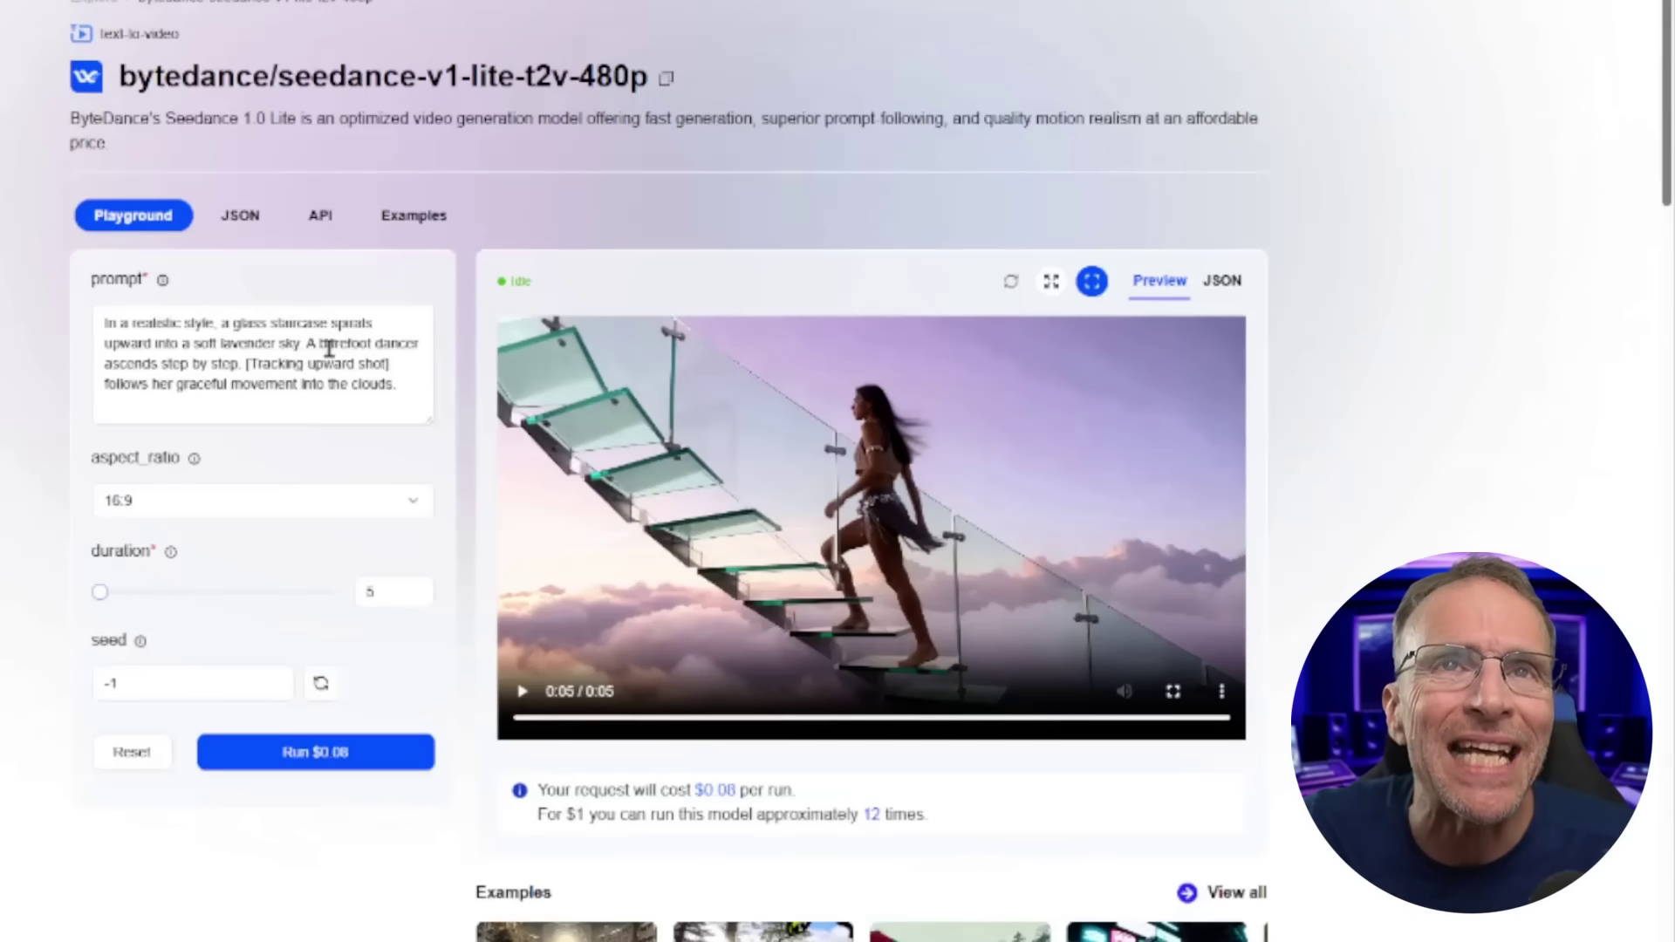
Step: Replay the glass-staircase preview, set duration to 10 seconds ($0.16), and select the prompt
click(521, 693)
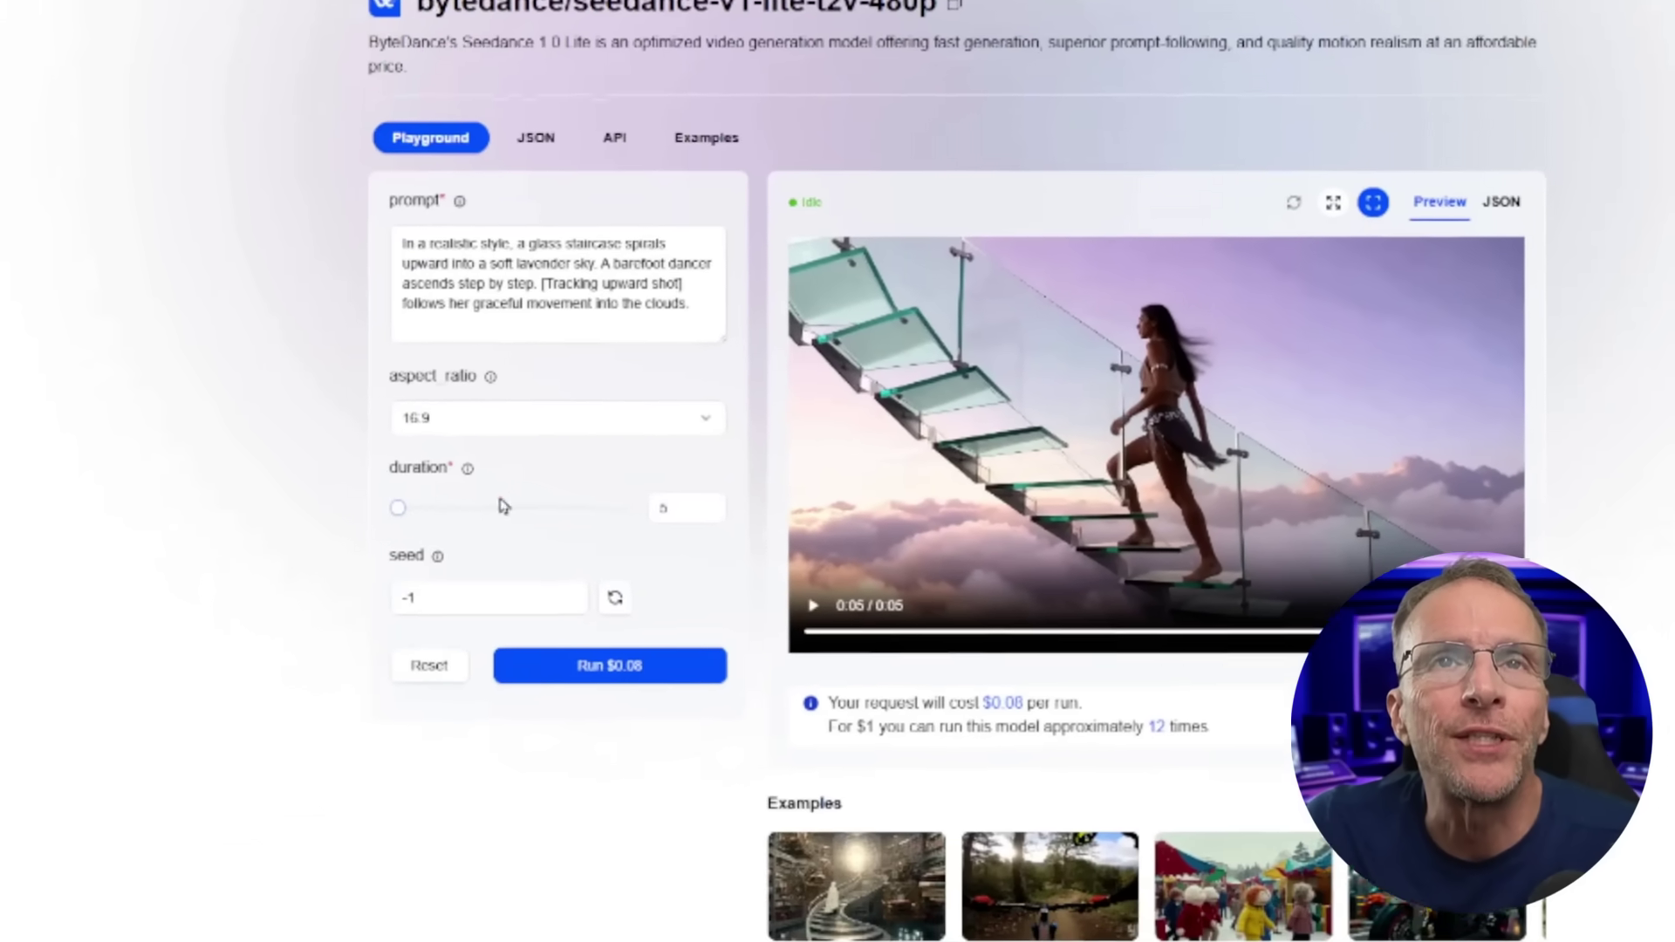
click(360, 656)
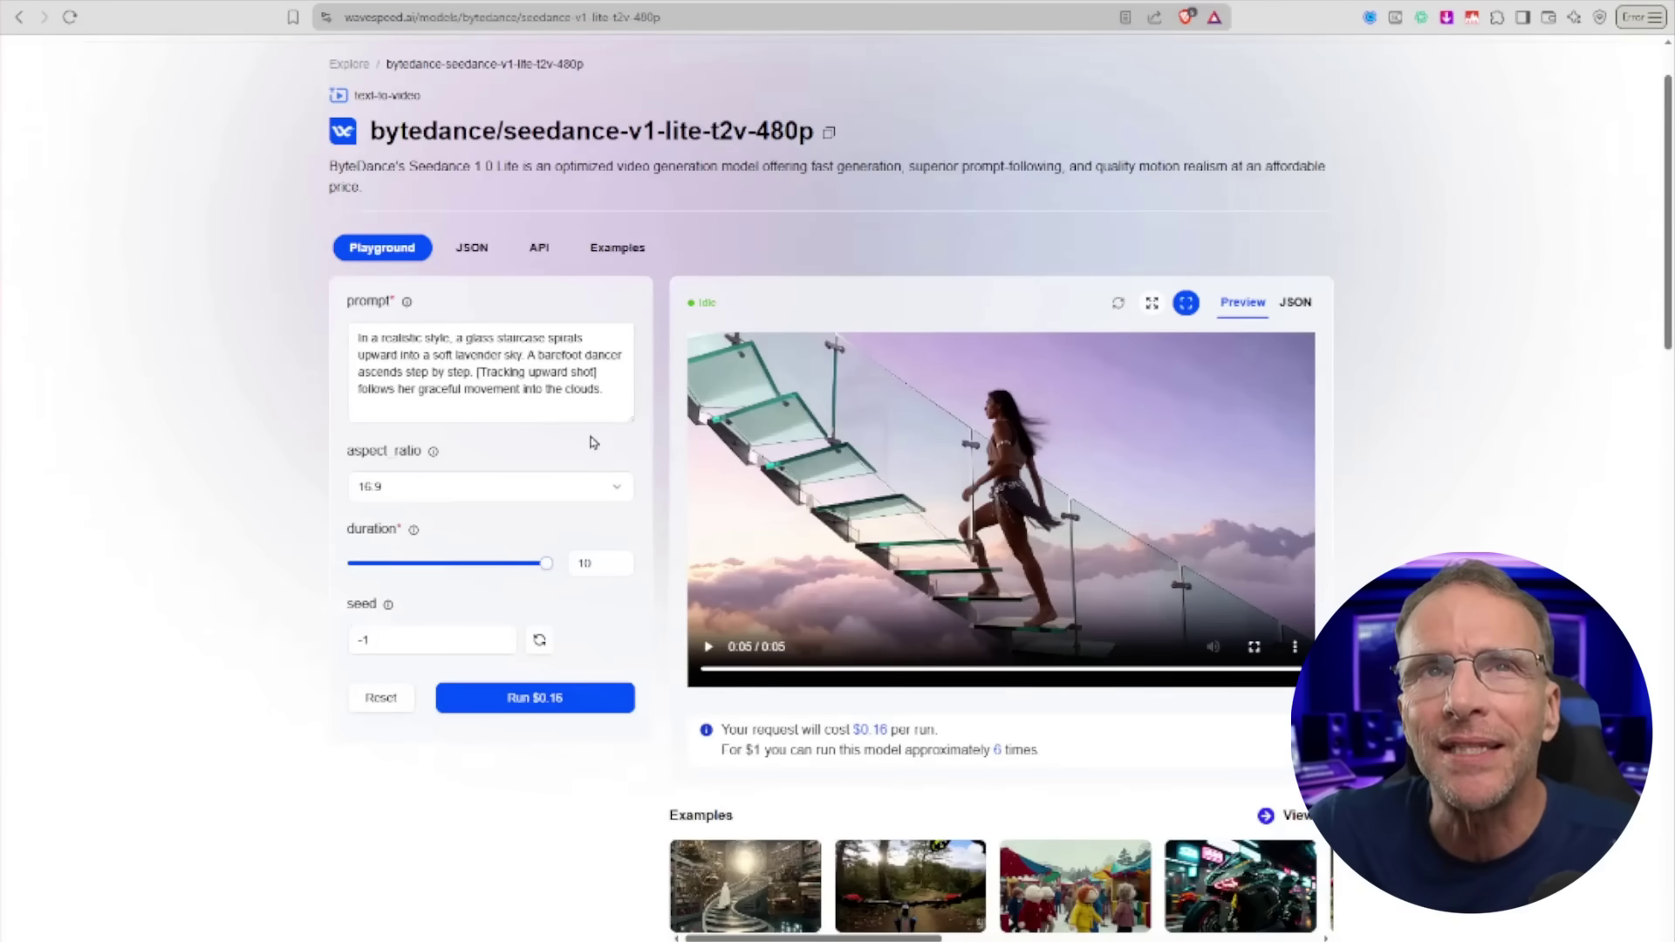
drag(624, 404, 303, 332)
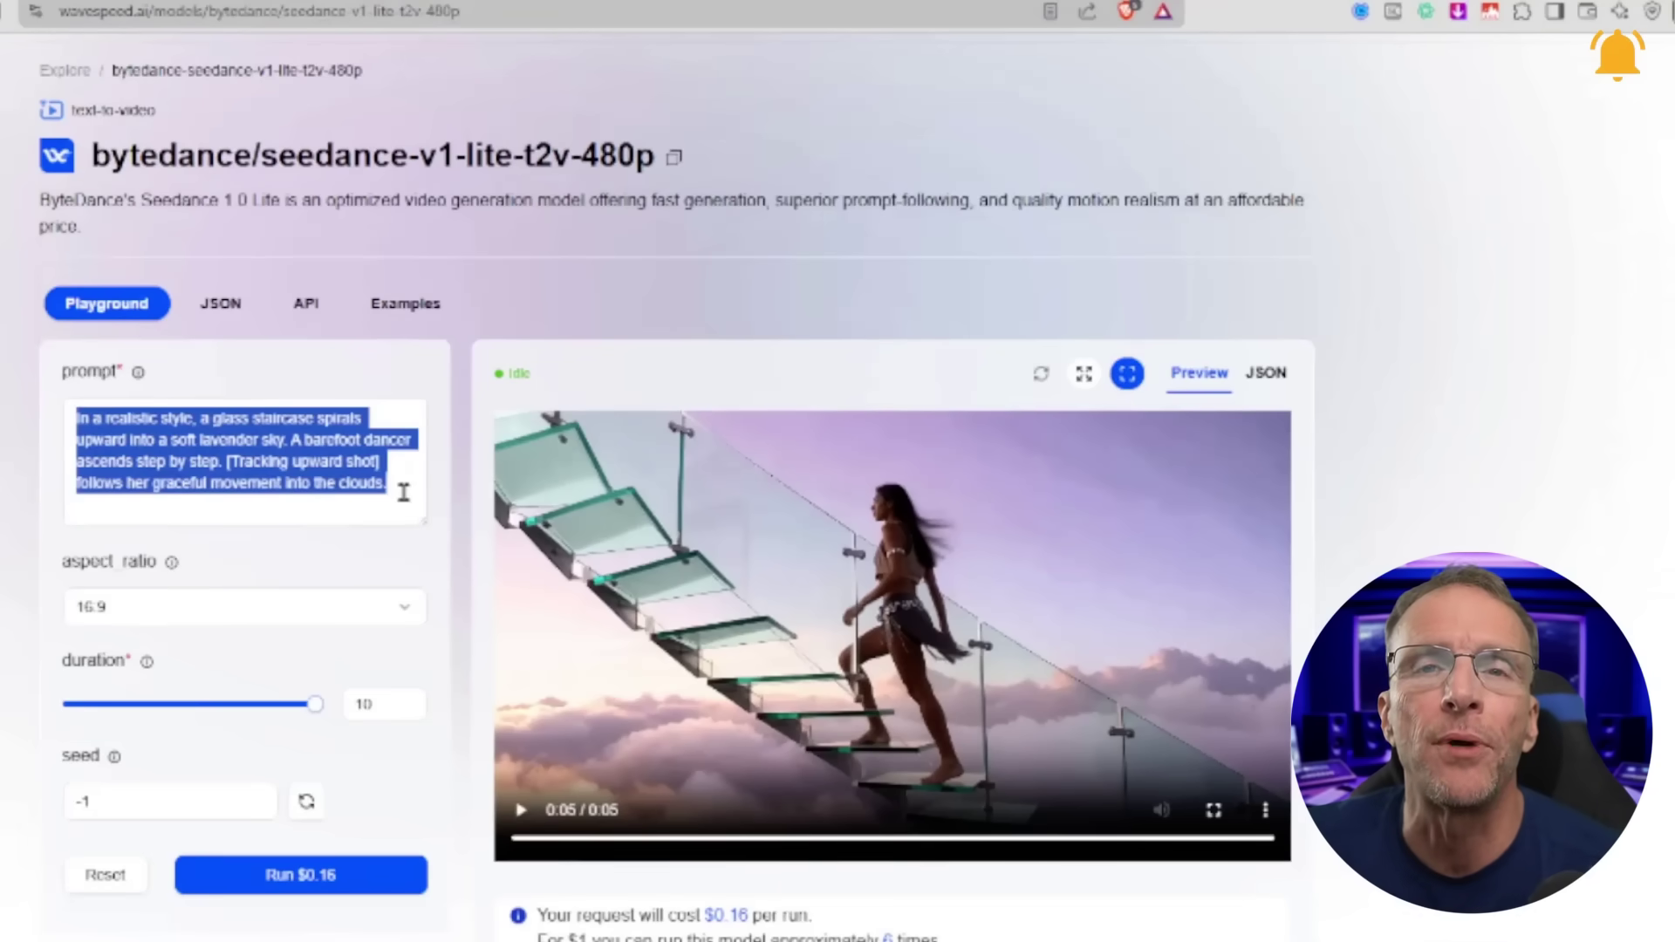
Step: Enter the wet dog prompt ending 'in a puddle, and sniffing it', run it, and play the result
text(A )
text(wet dog is)
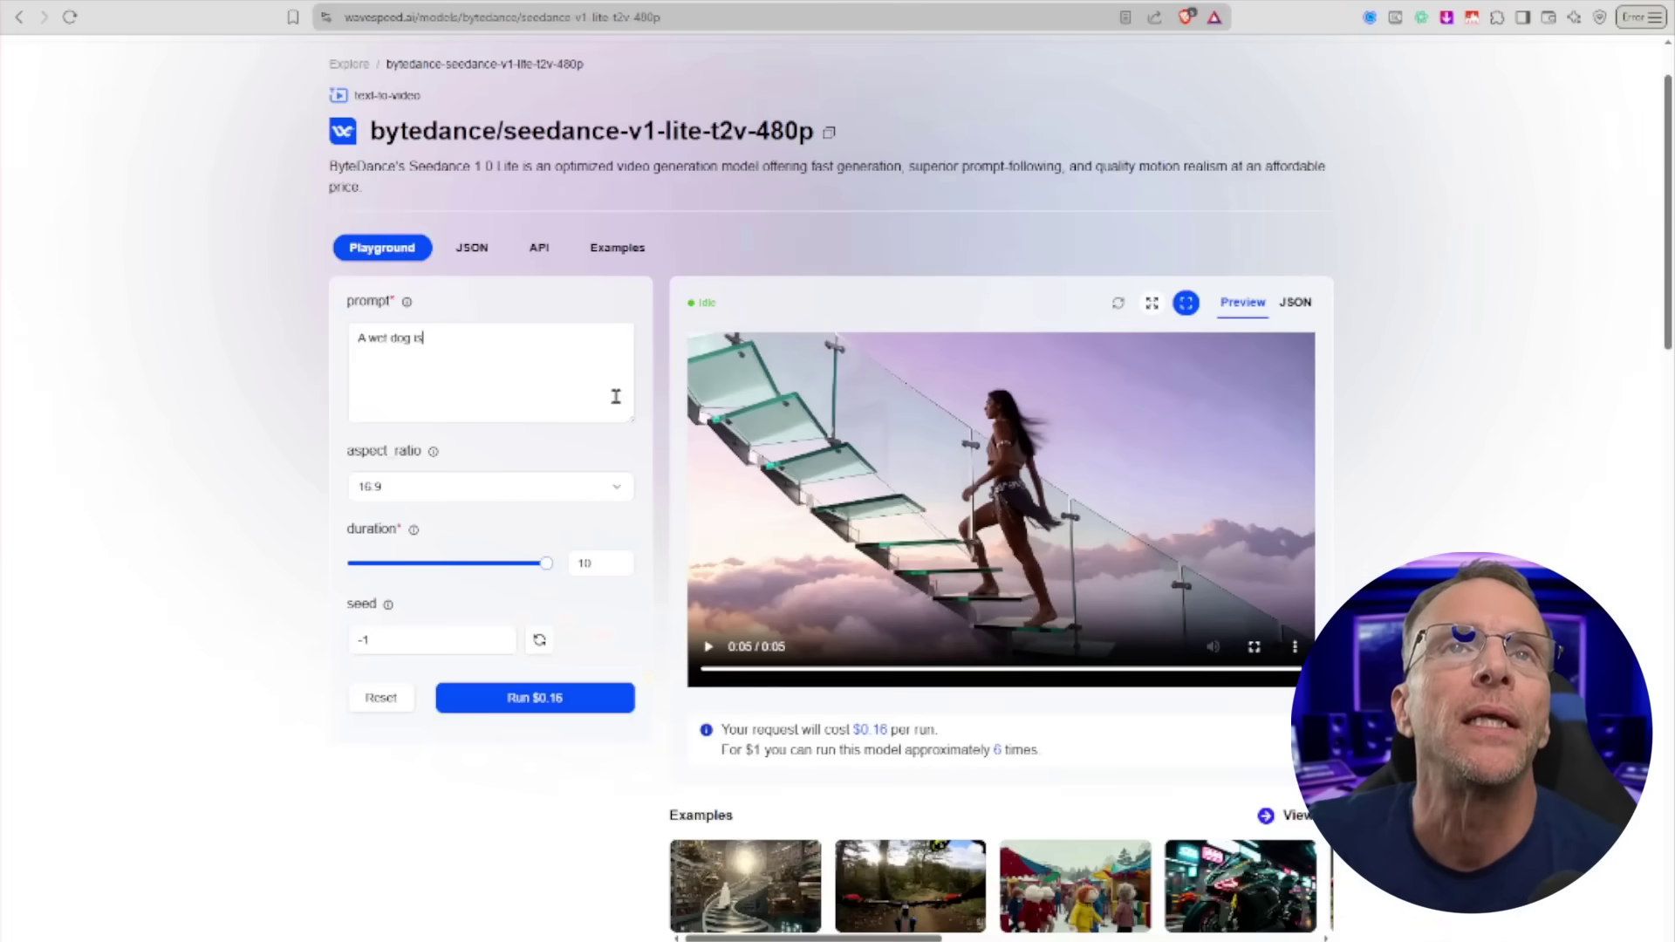
text( walking d)
text(own a cit)
text(y stre)
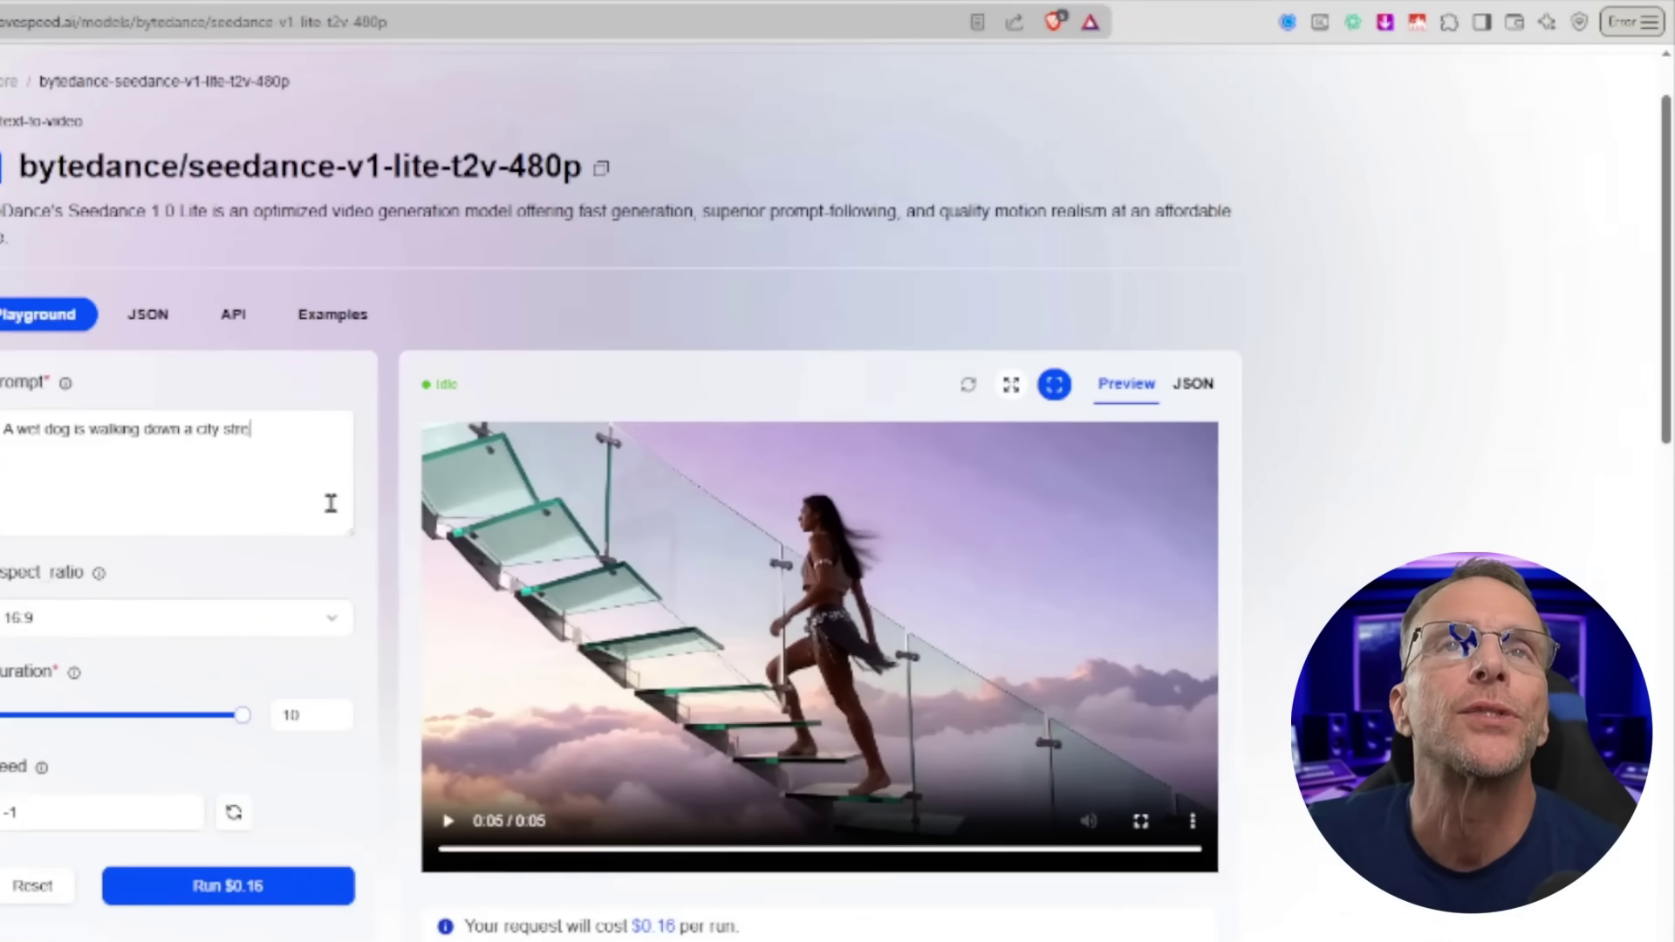
text(et, cut to close up of dog finding a piece of hambur)
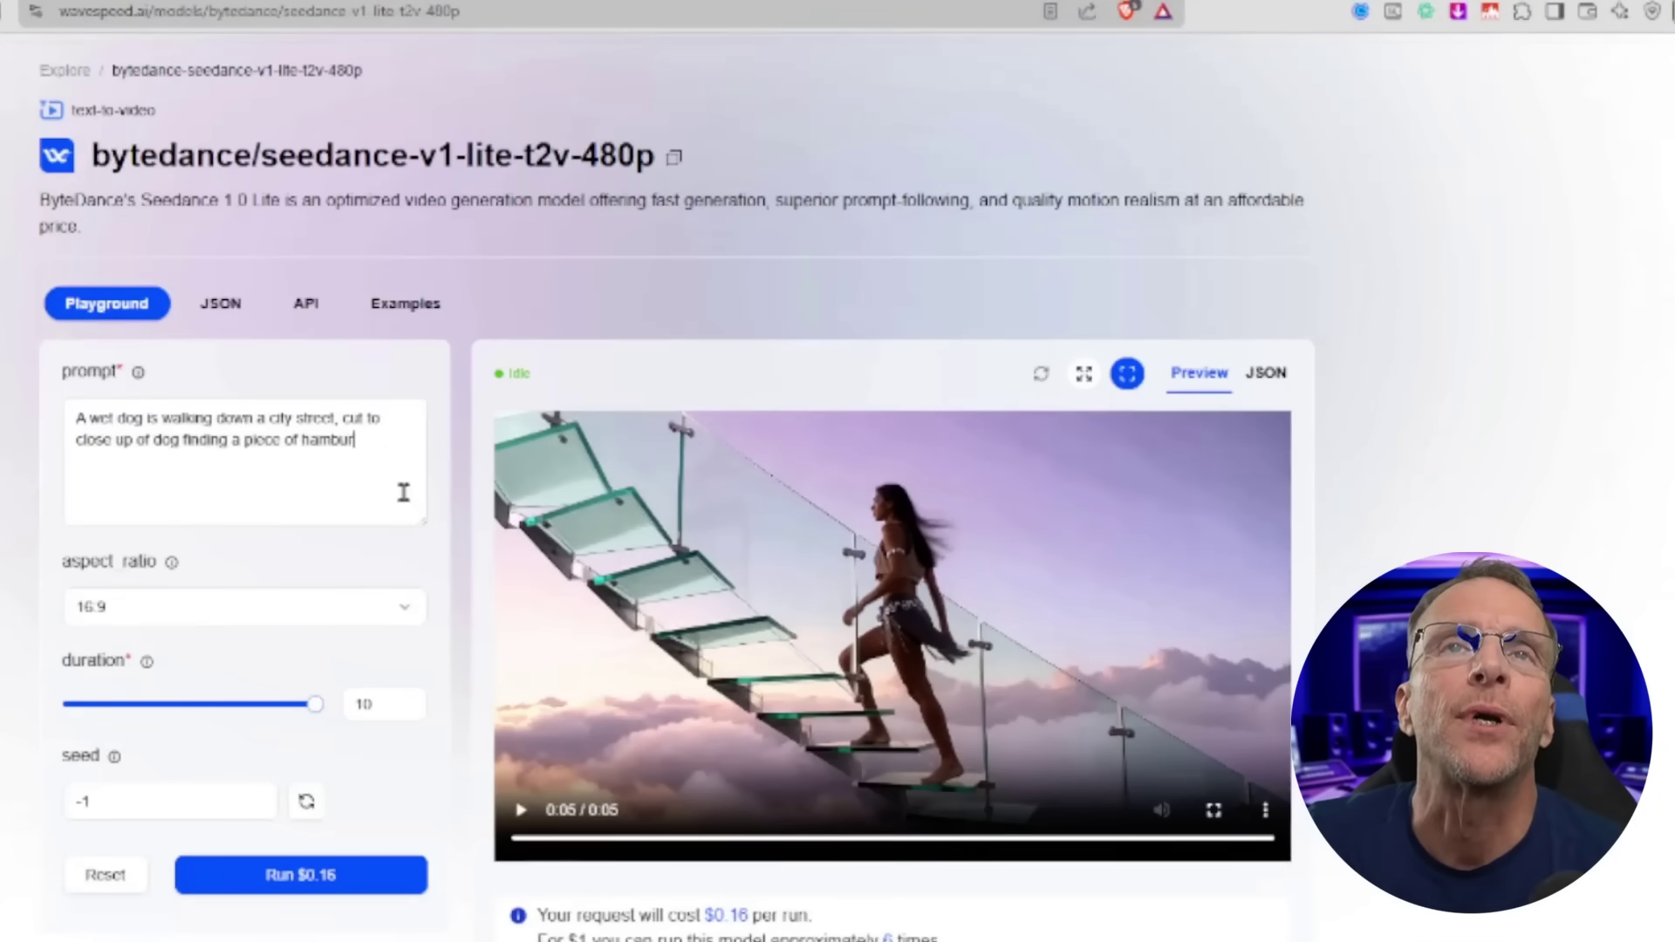
key(BackSpace)
key(BackSpace)
text(ddle, and sniffin)
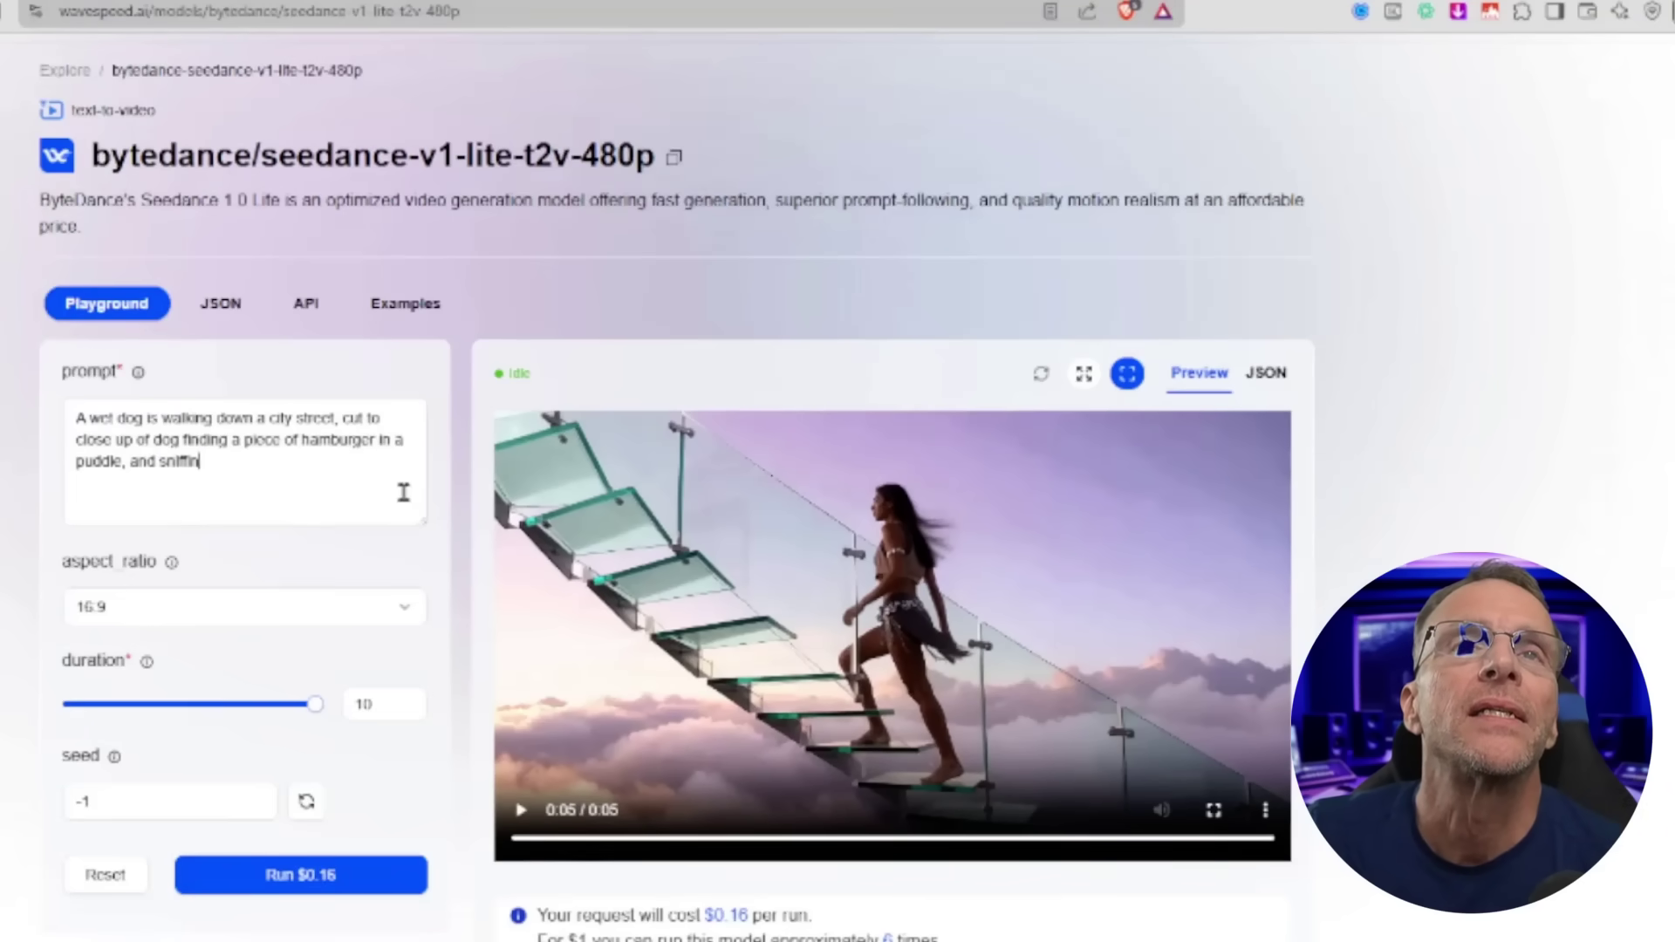
text(g it)
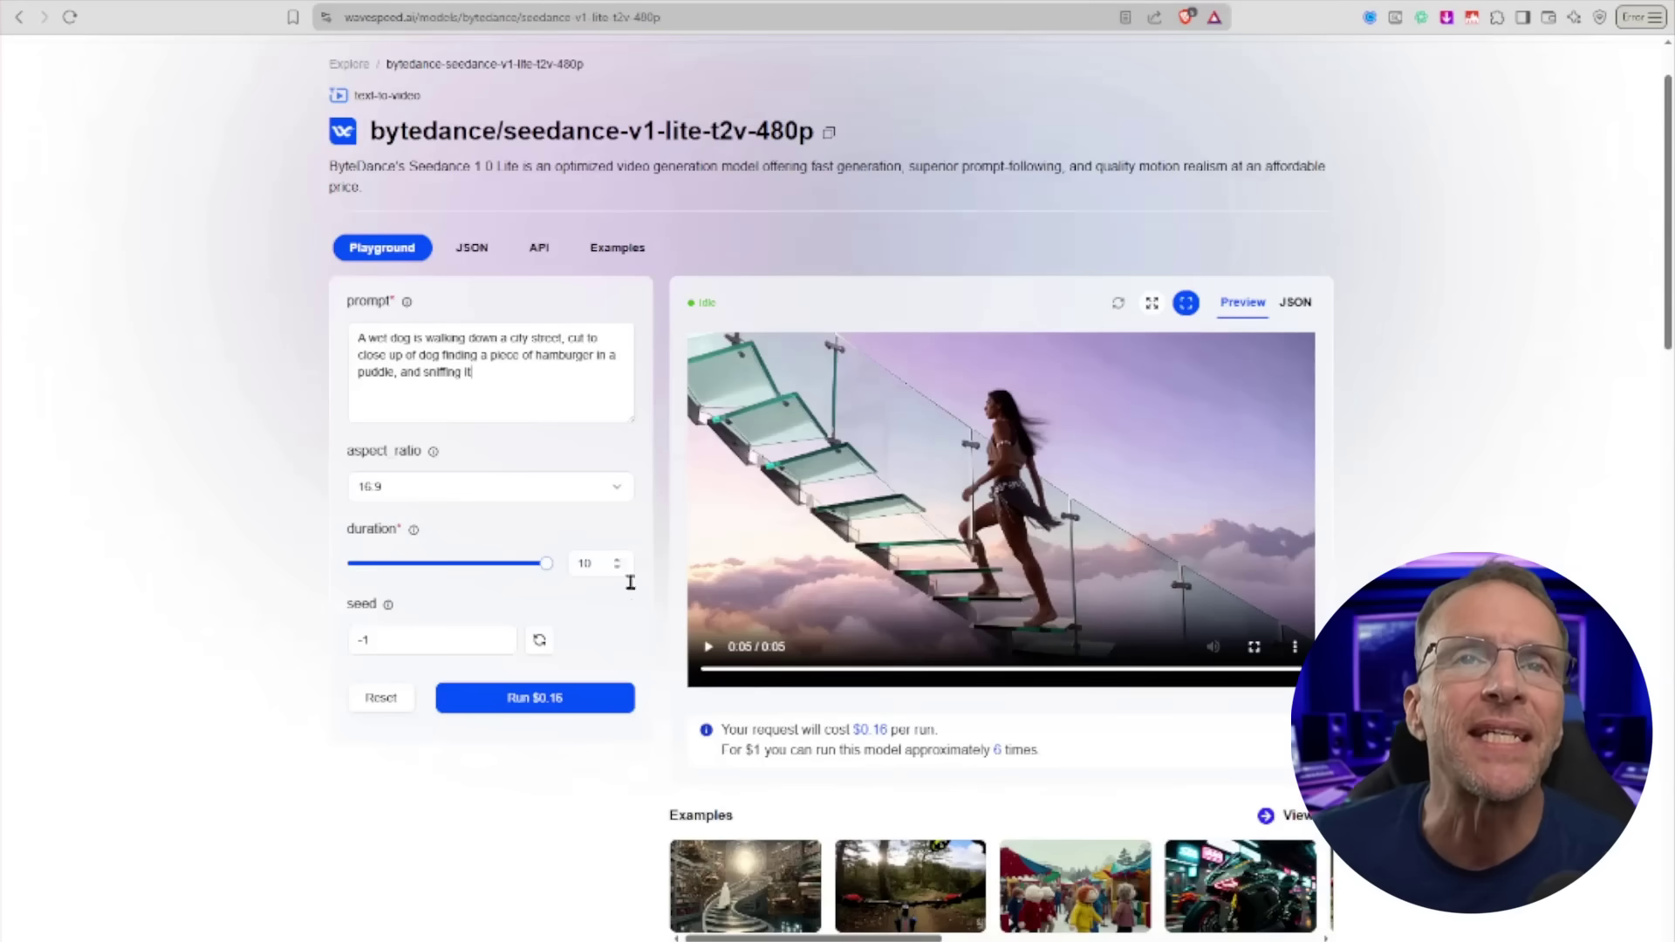
click(567, 702)
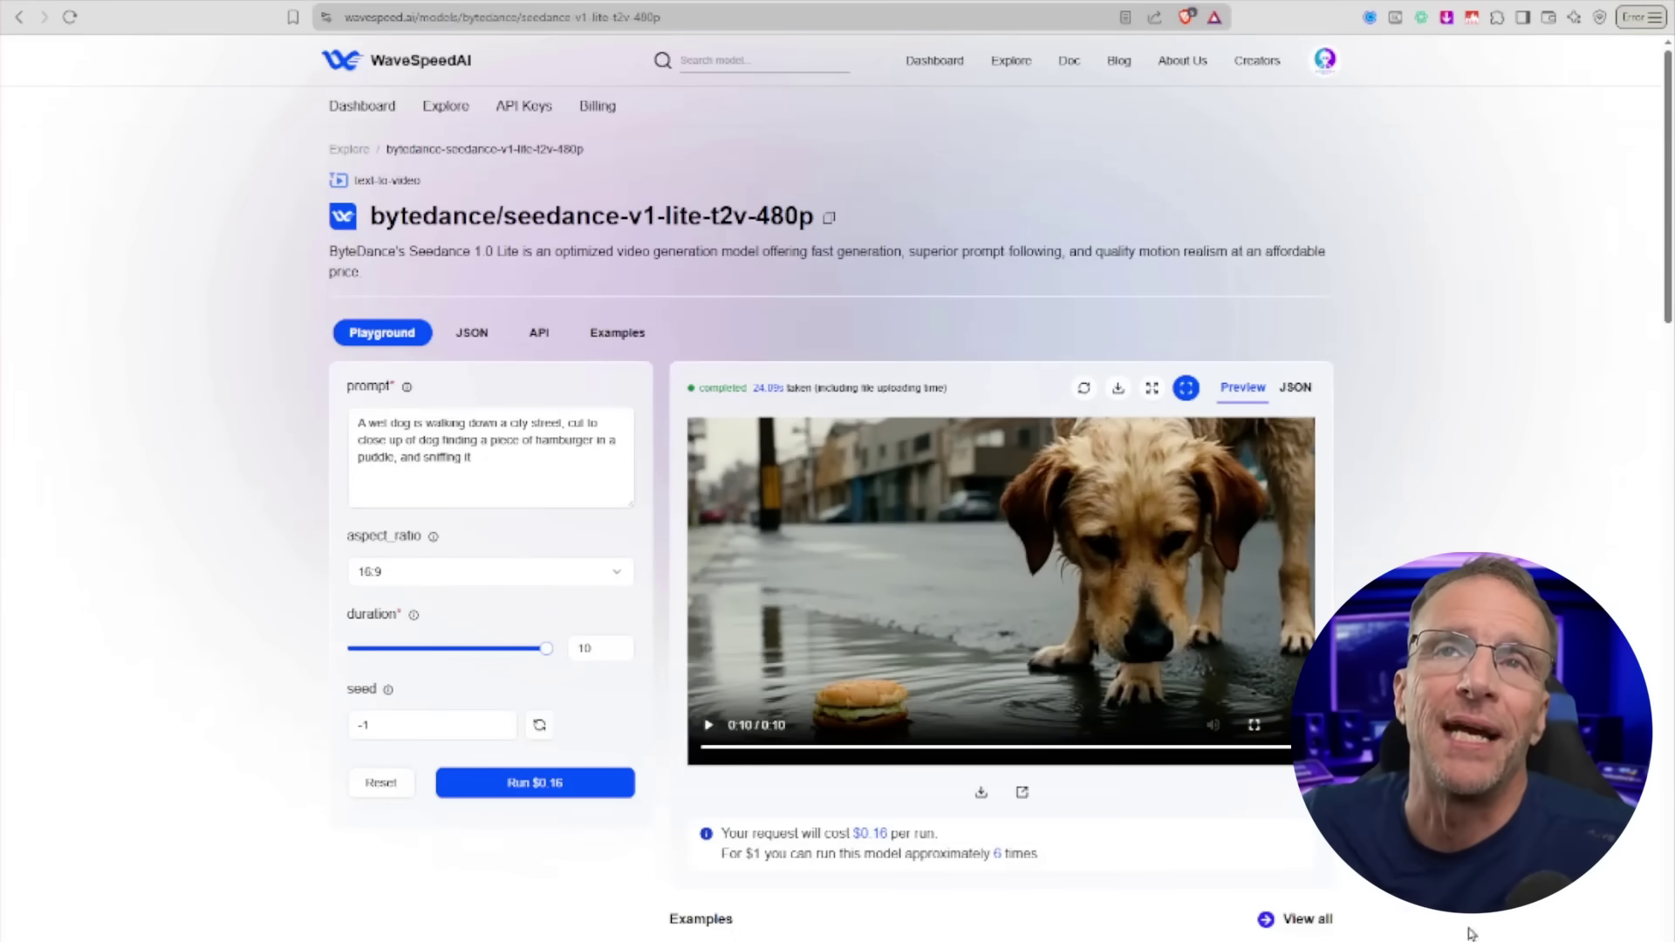
click(708, 726)
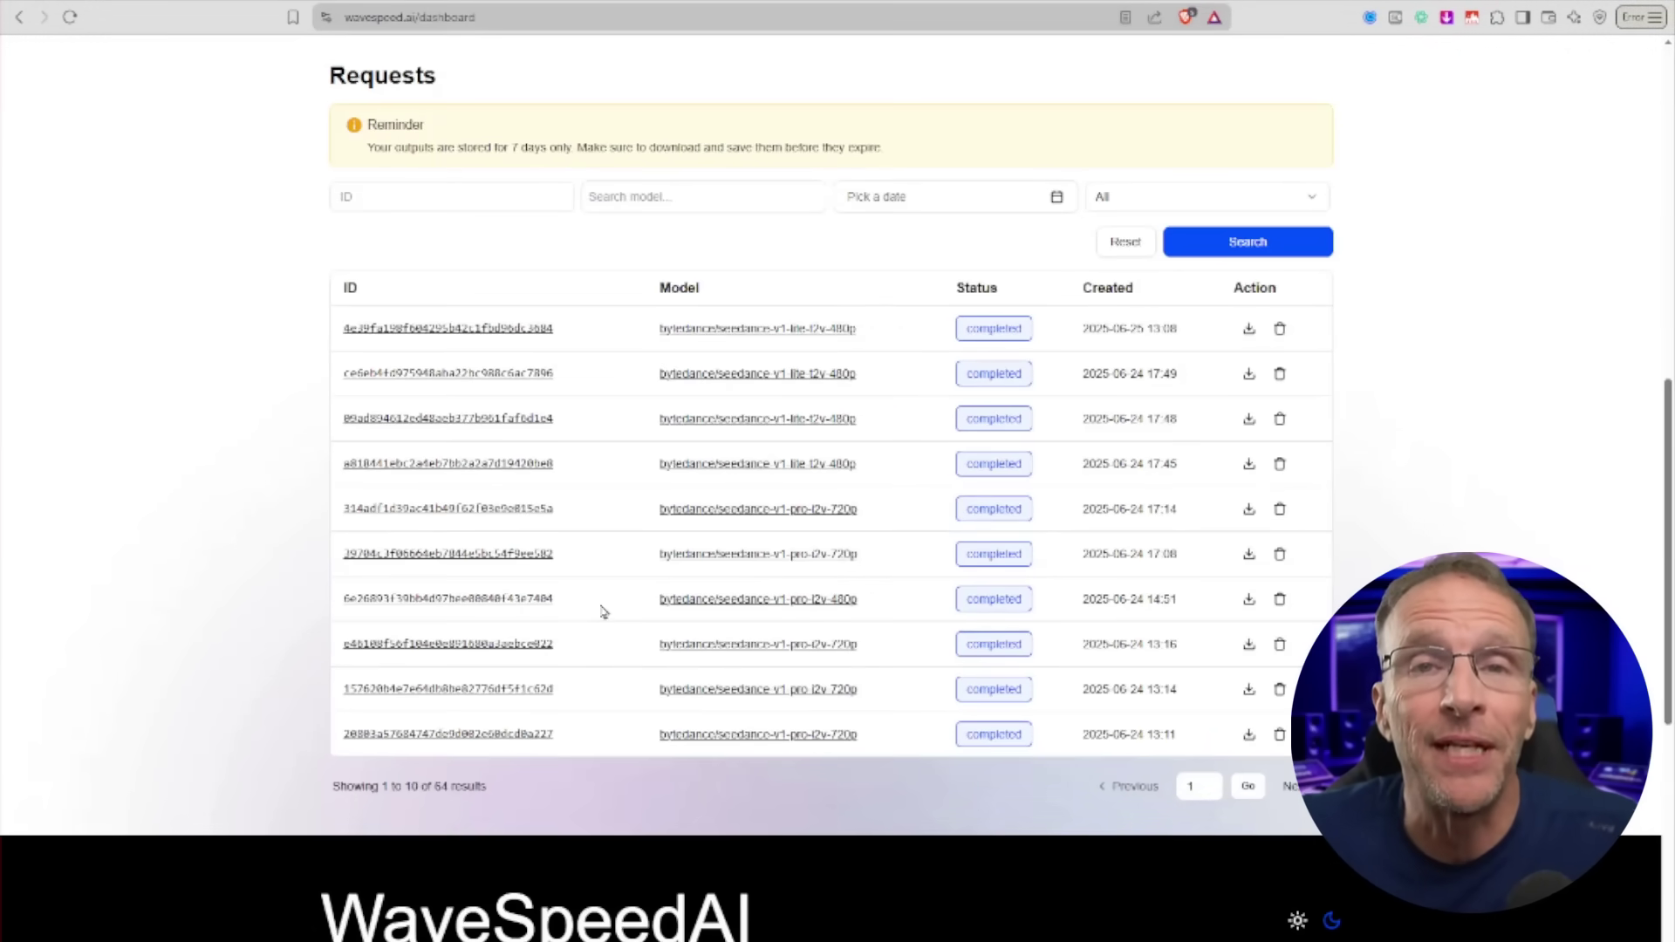
Step: Page forward in the Requests history to page 5, results 41–50
click(1296, 786)
click(1296, 786)
click(1296, 786)
click(1296, 786)
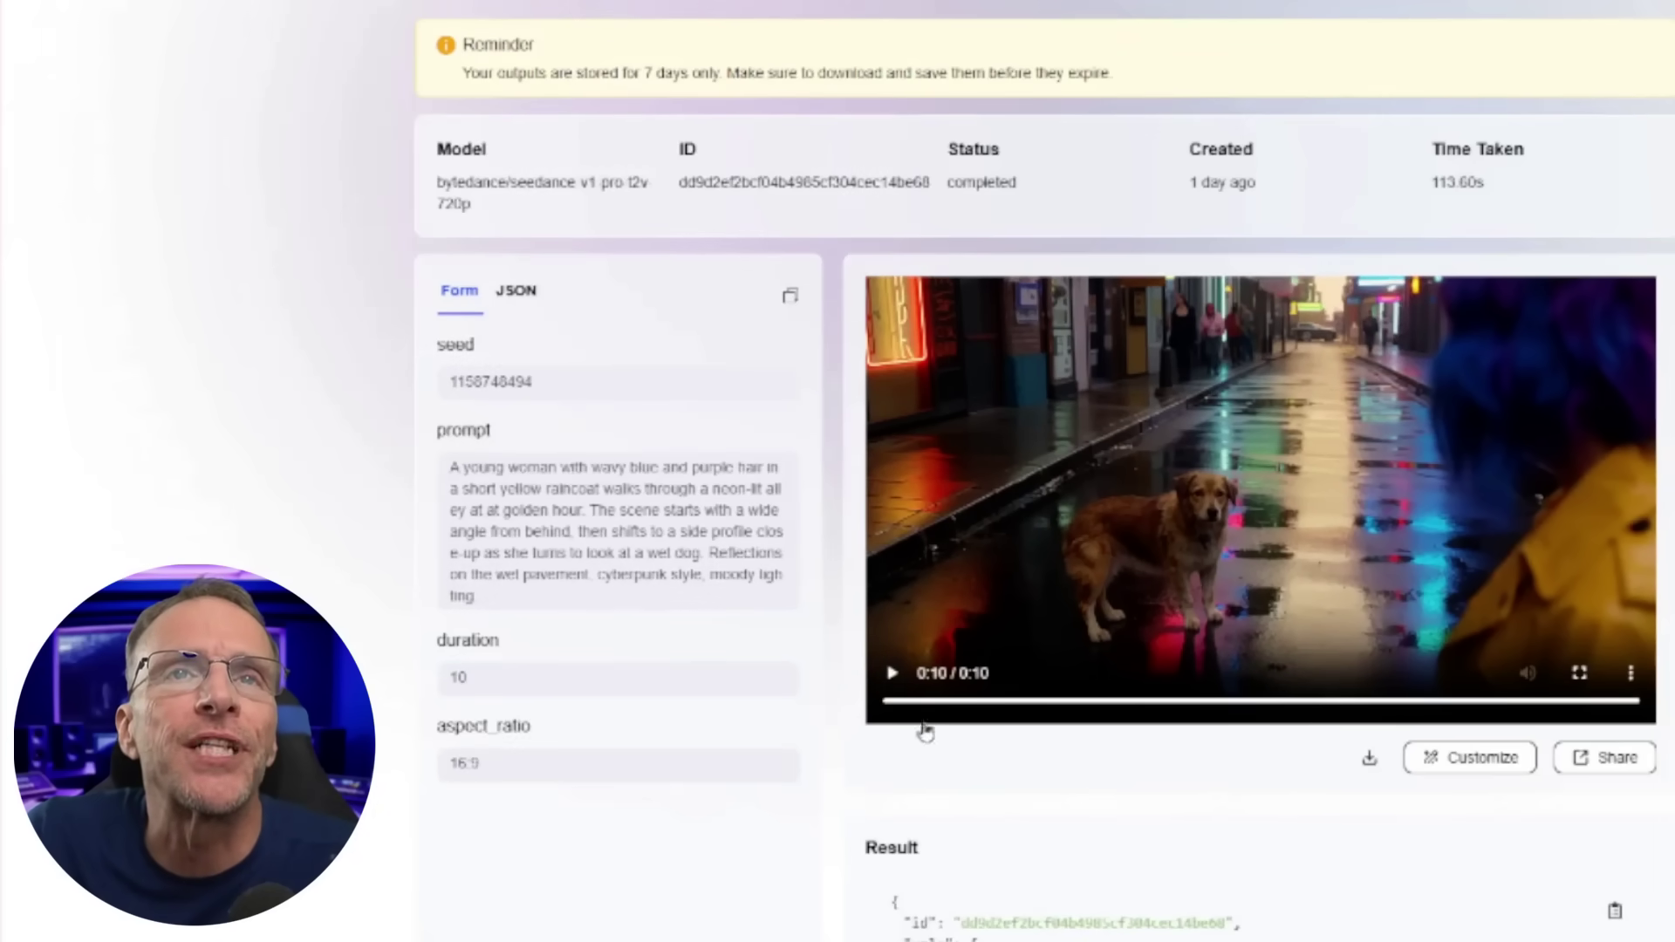
Step: Replay the Seedance Pro raincoat video, then replay the Kling v2.0 master result
click(895, 685)
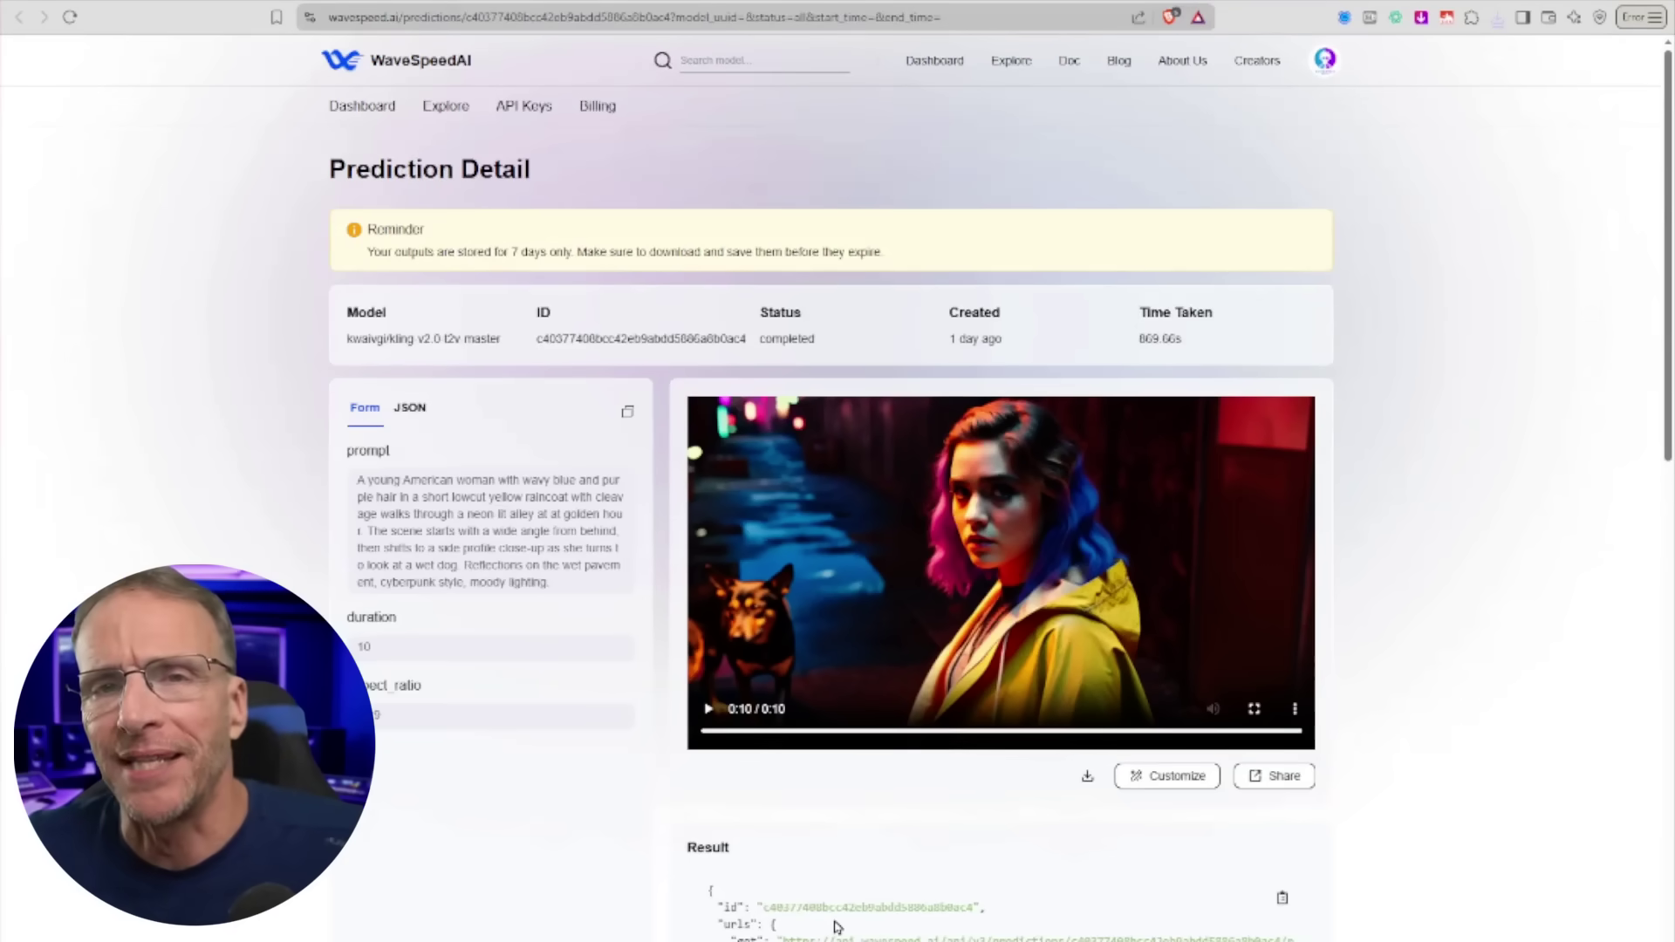
click(708, 713)
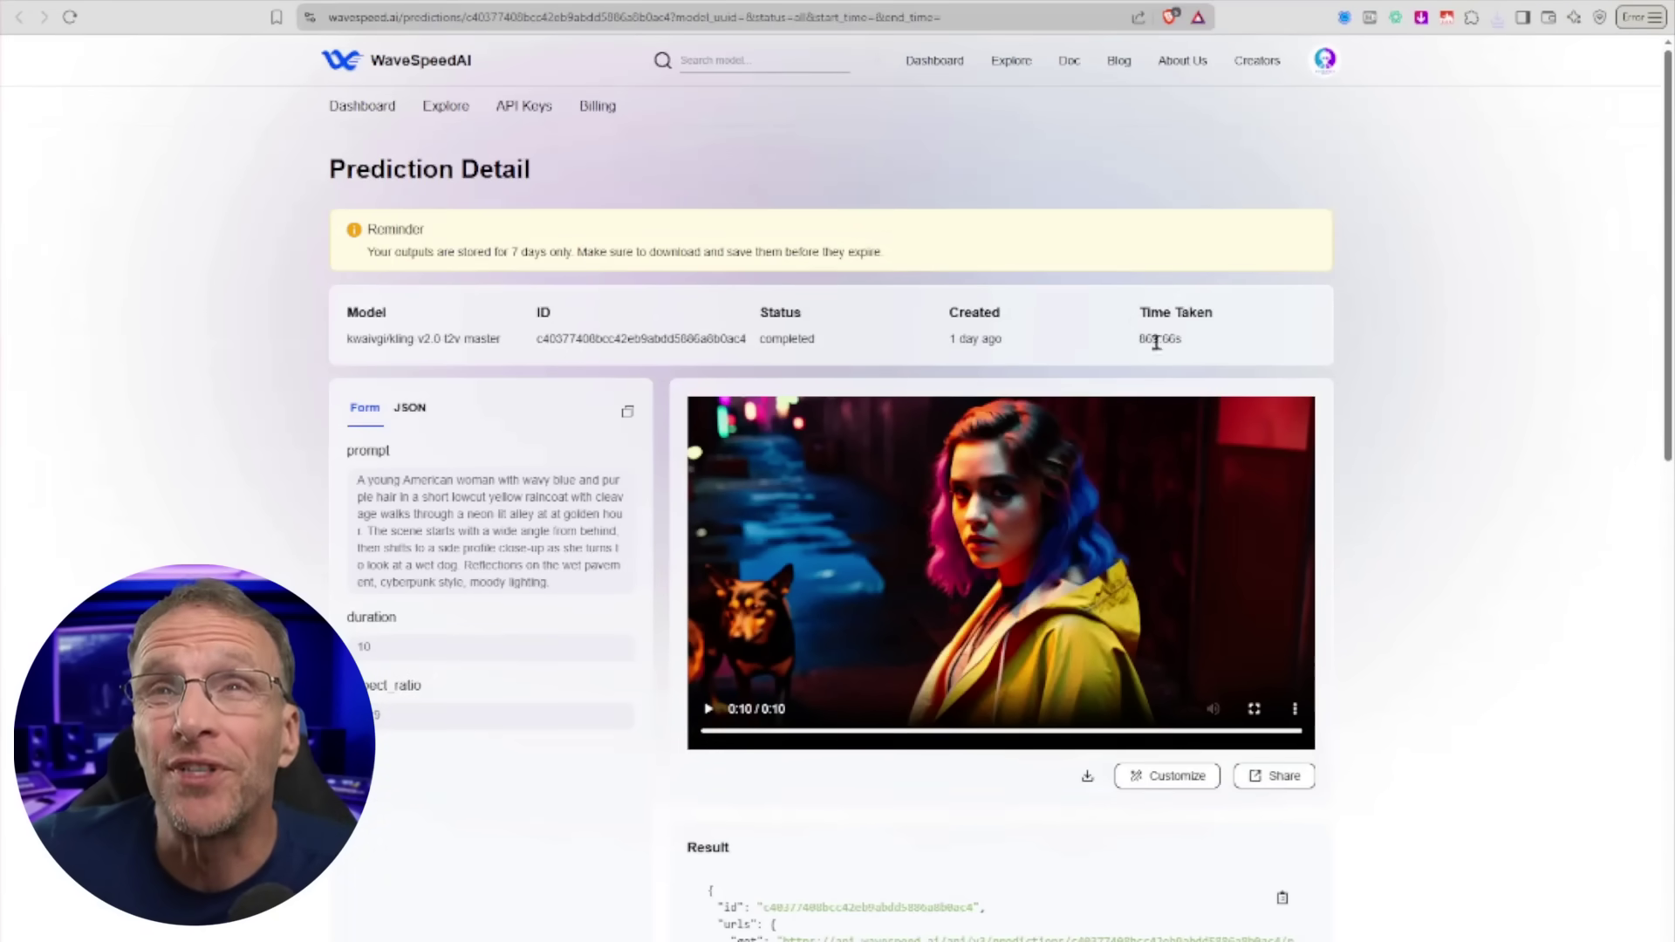
Step: Open the Kling v2.0 master playground with the raincoat prompt via Customize
click(1146, 784)
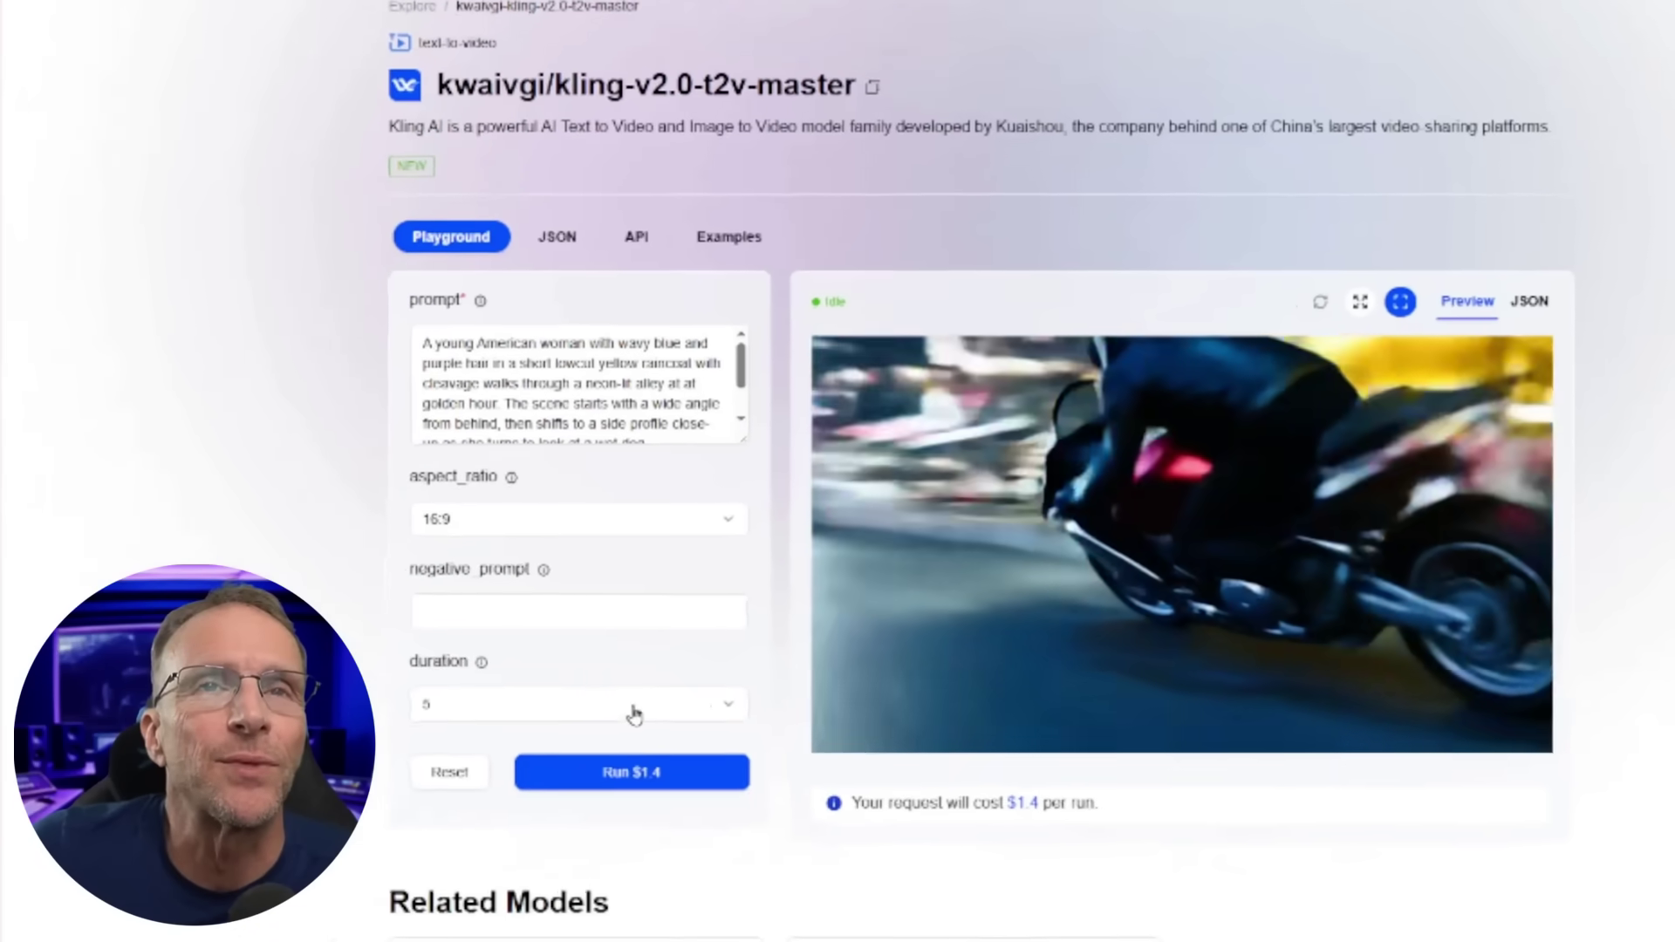
Step: Set the Kling duration to 10 seconds ($2.8), then reuse the Seedance Pro prompt
click(635, 716)
click(525, 774)
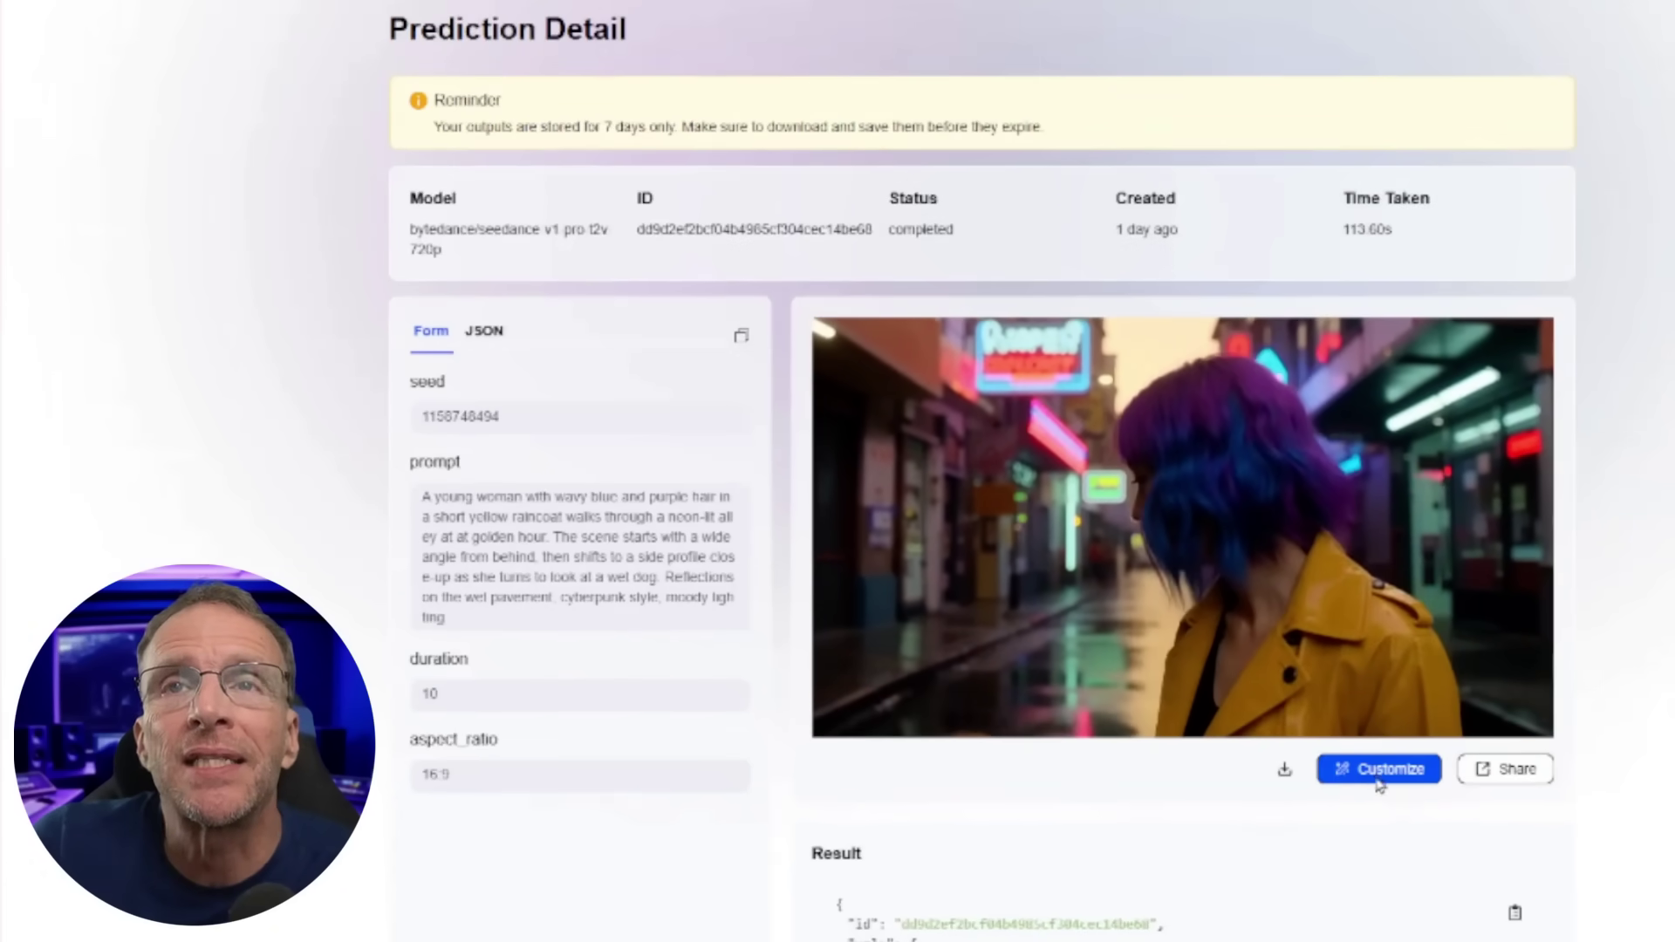
click(1379, 772)
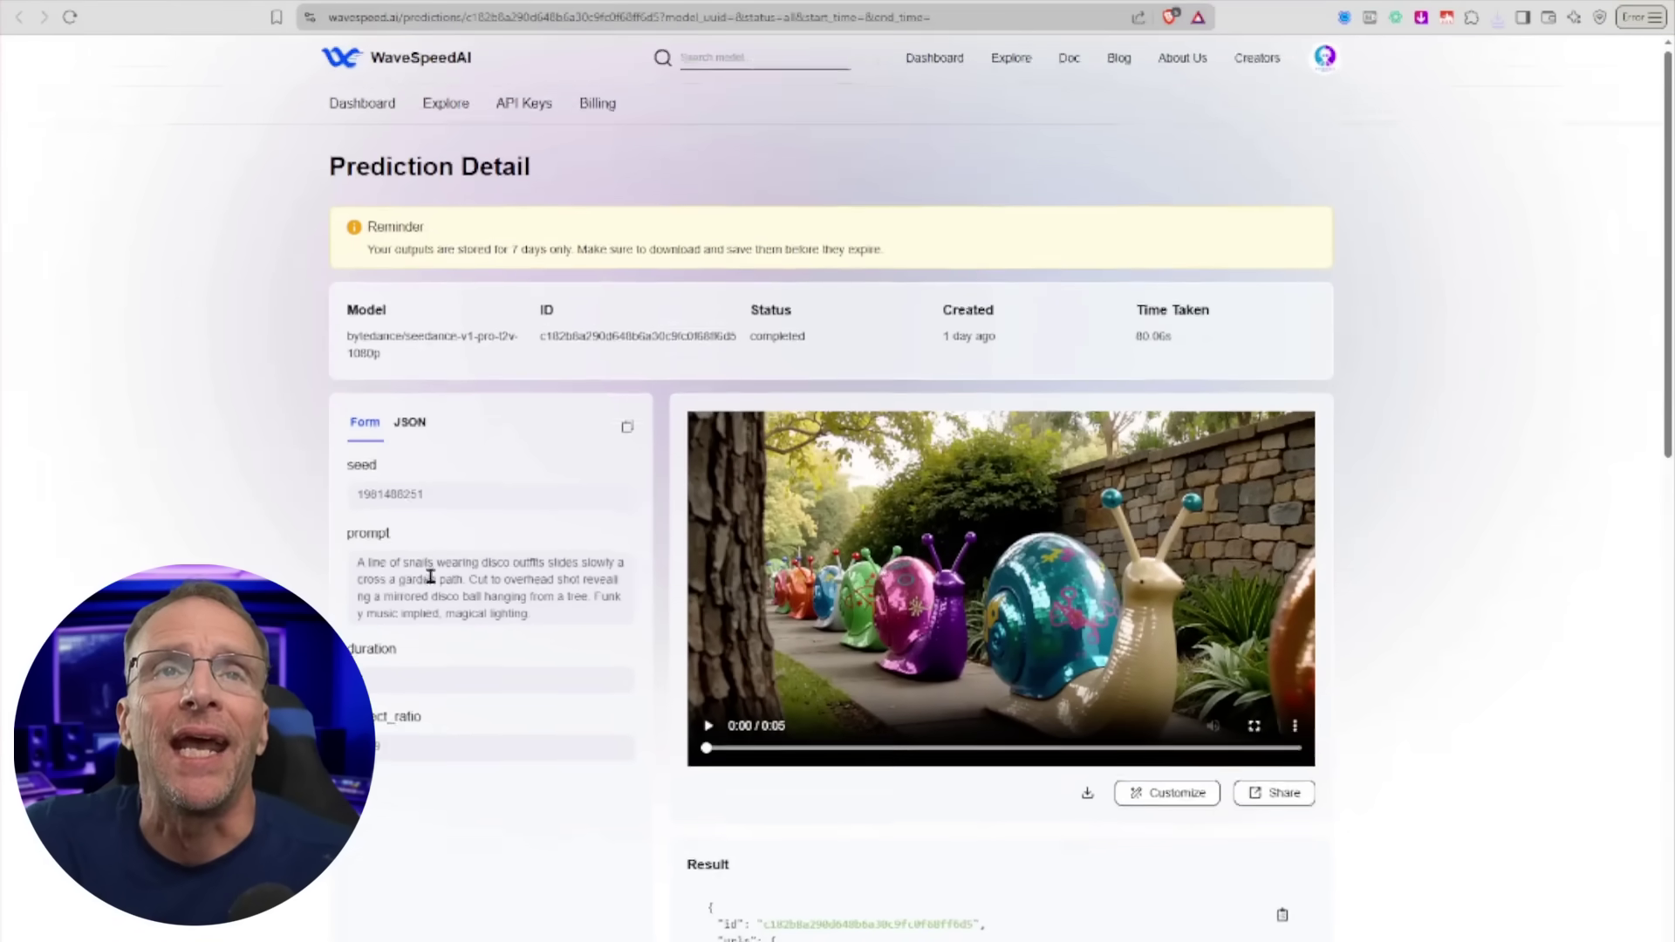
Step: Play the disco snails video on the seedance-v1-pro-t2v-1080p result page
click(710, 733)
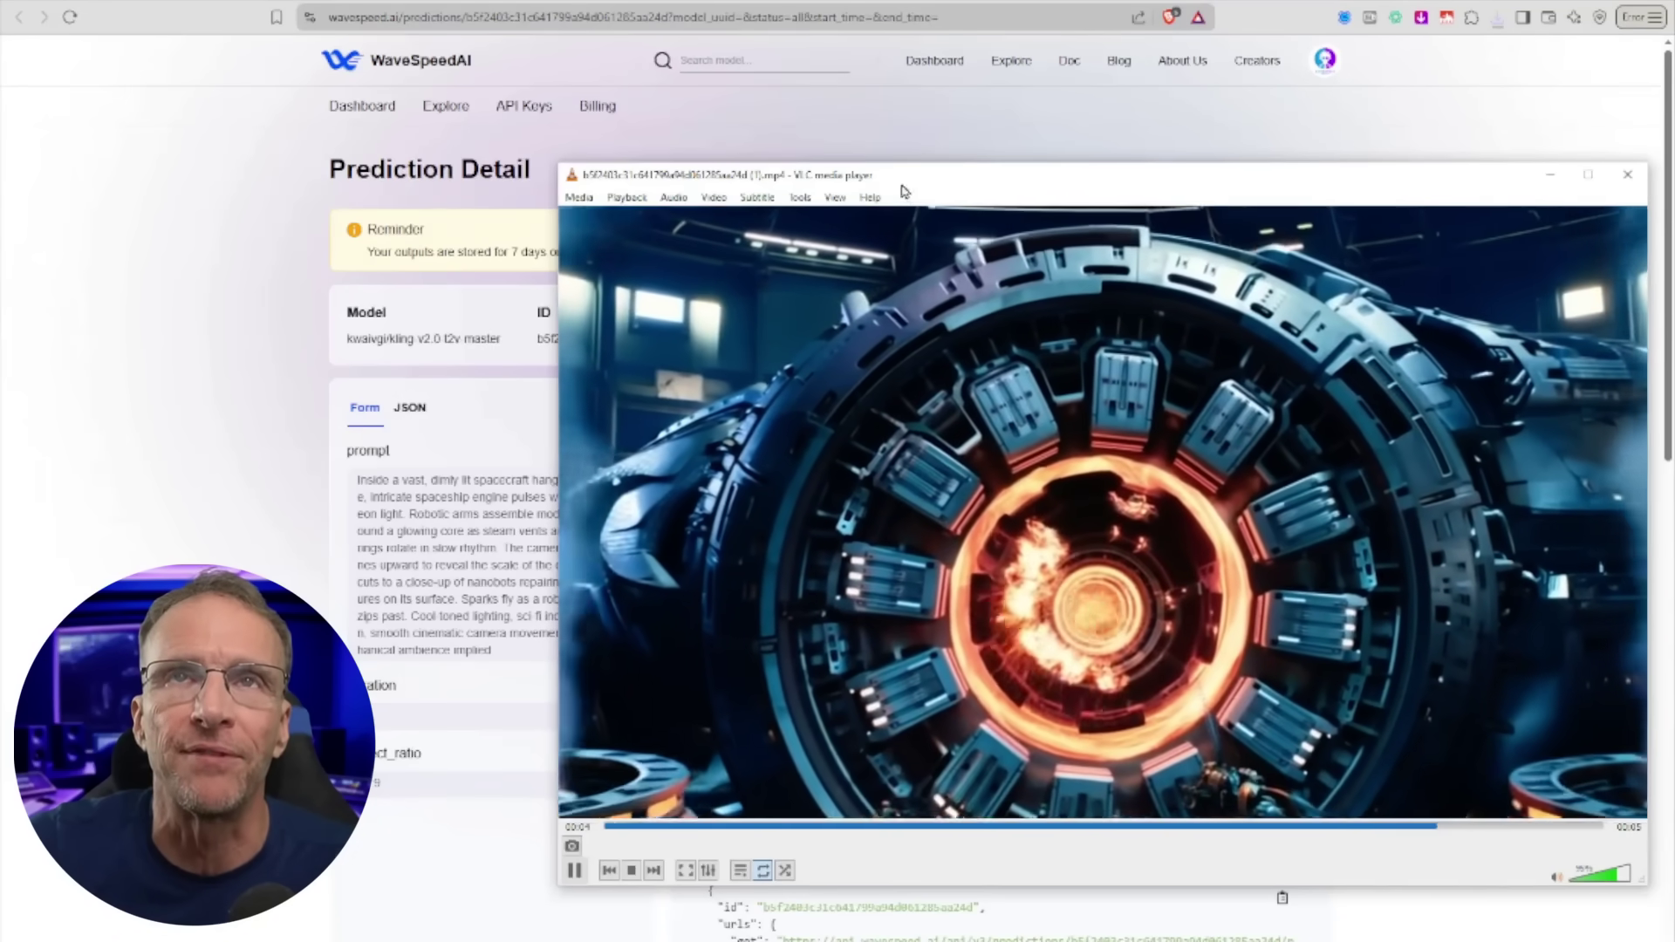
Step: Move the VLC window playing the Kling spaceship-engine video aside and minimize it
drag(906, 179, 668, 156)
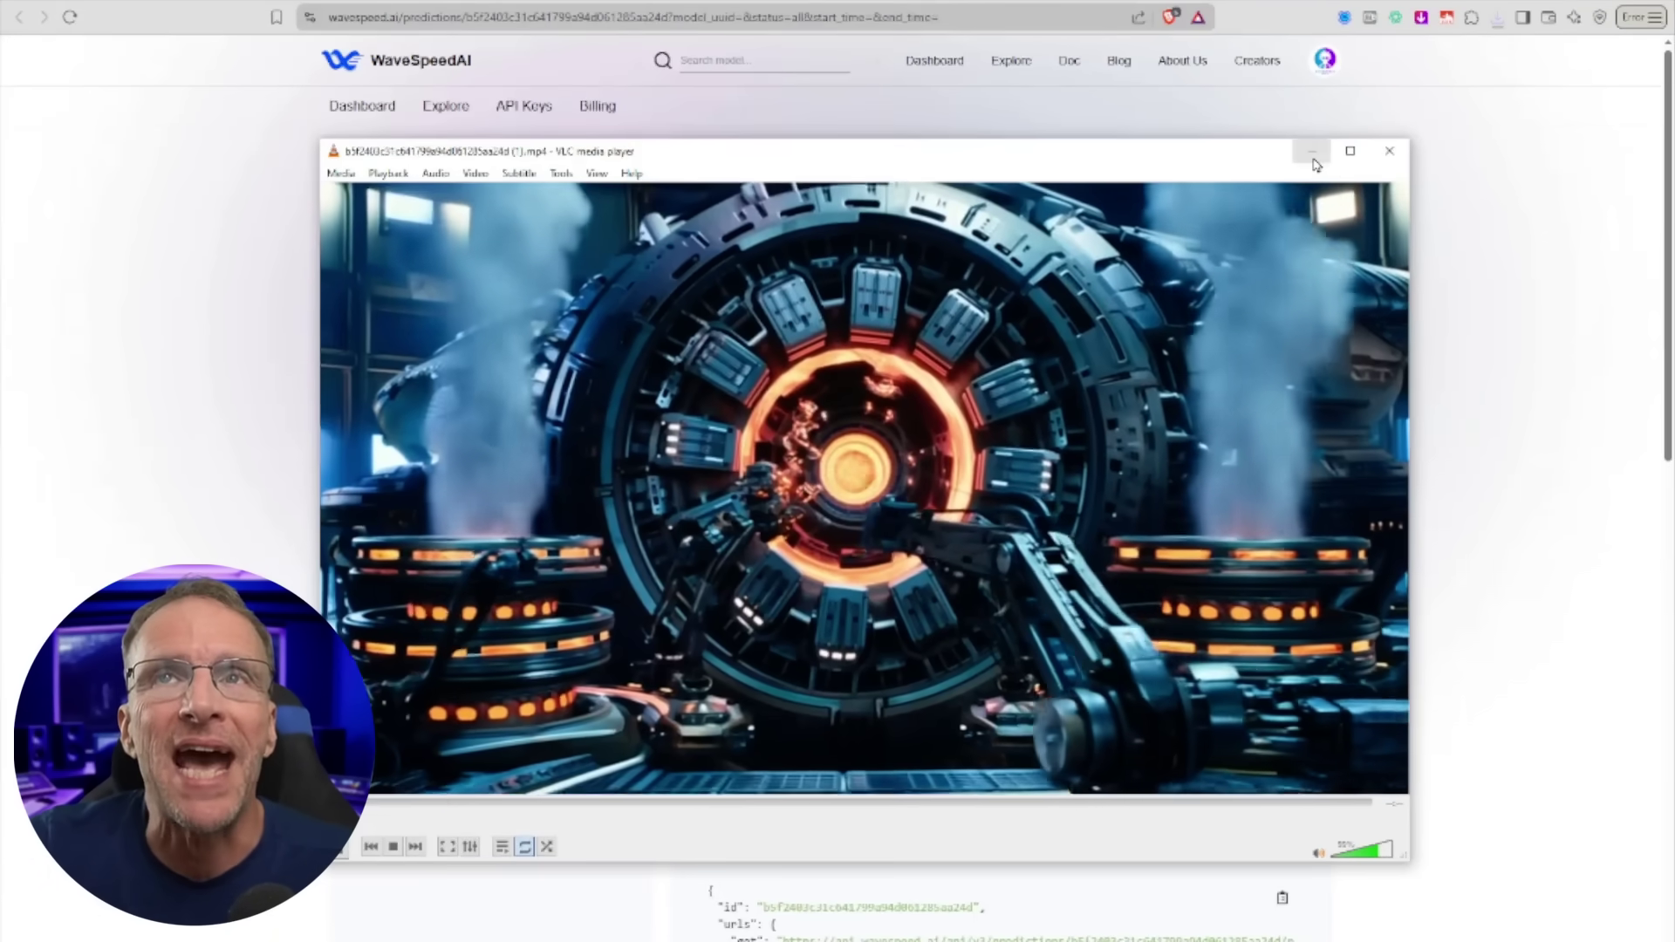
click(1312, 151)
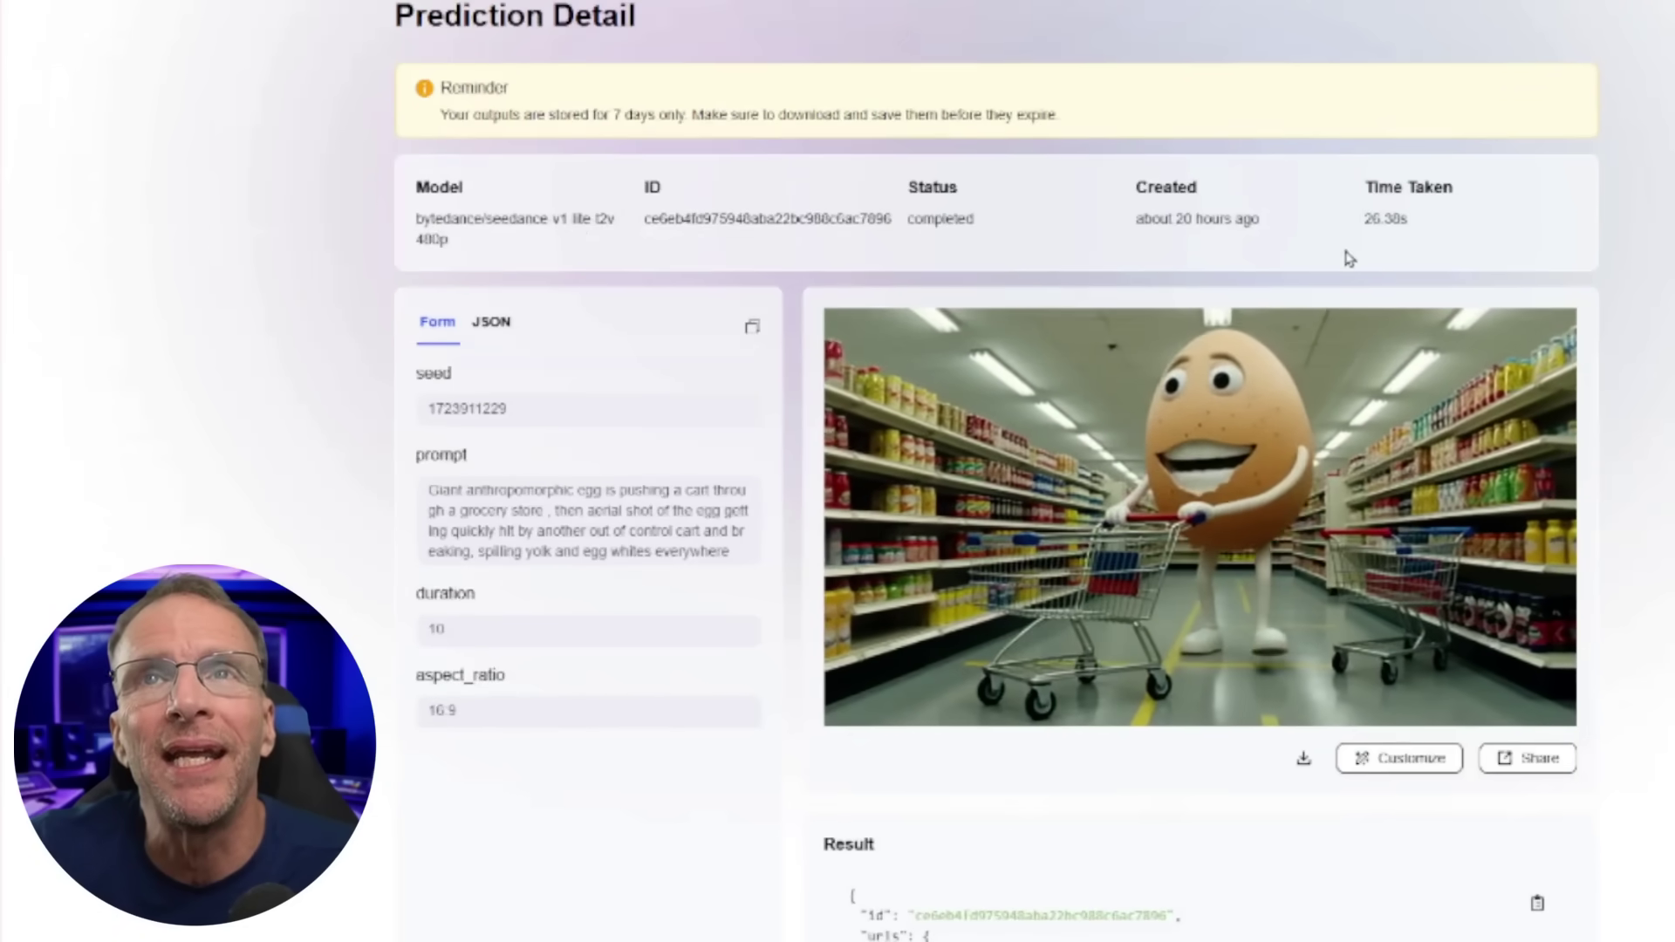
Step: Open the Seedance Lite 480p text-to-video playground, priced at $0.08 per run
click(1377, 766)
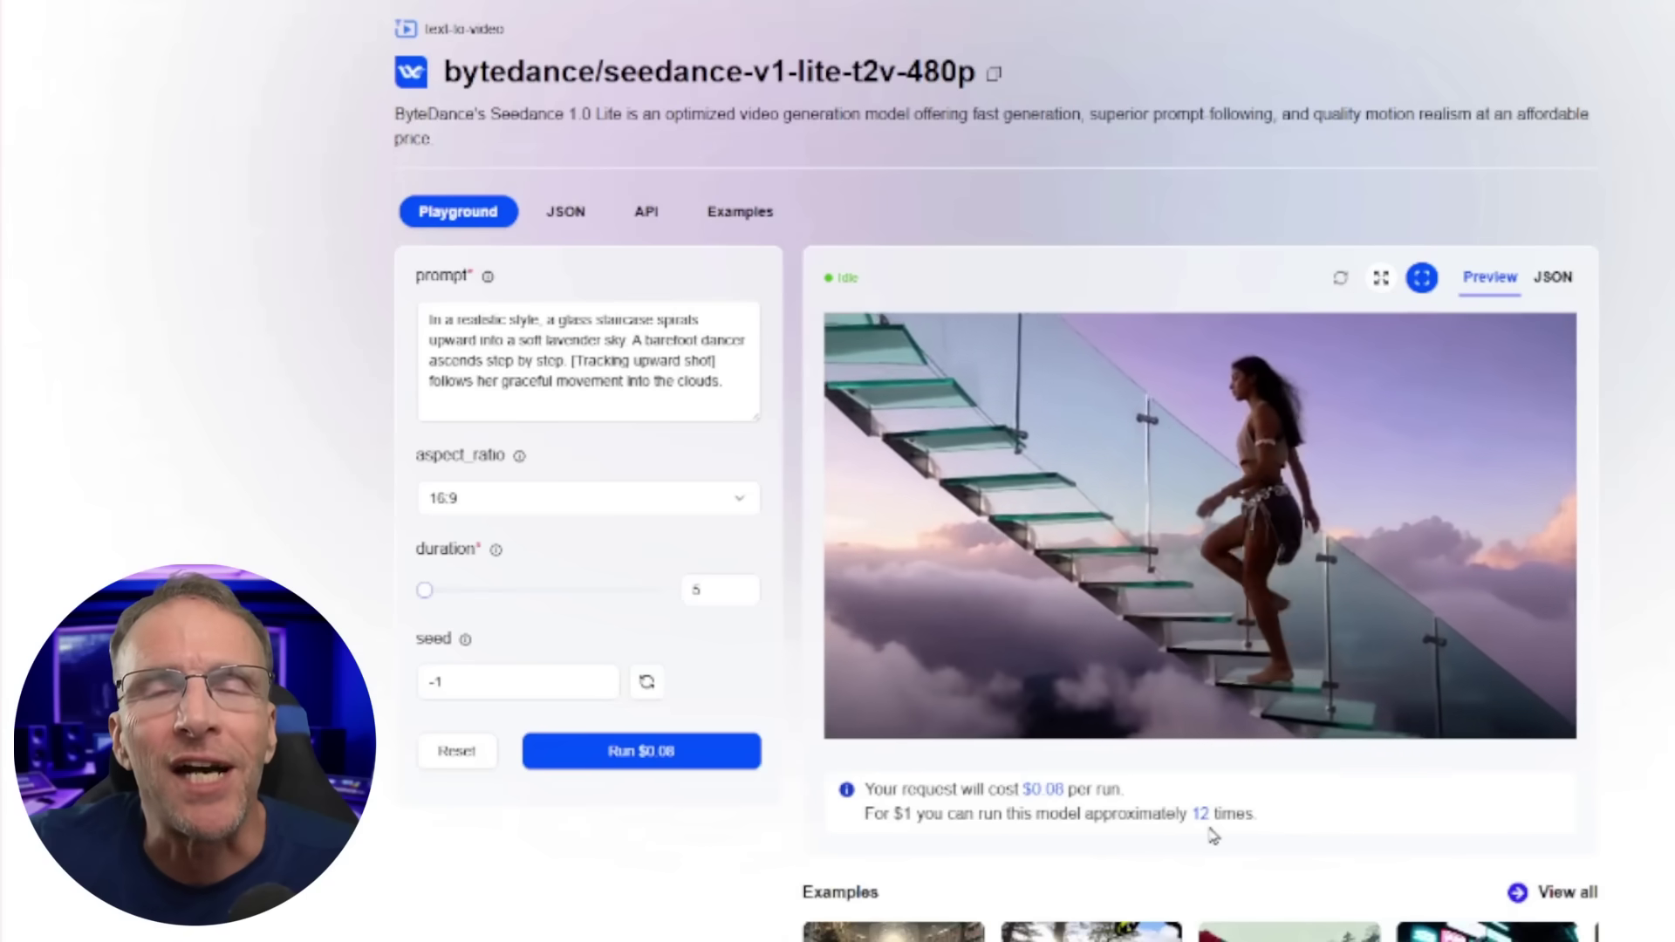